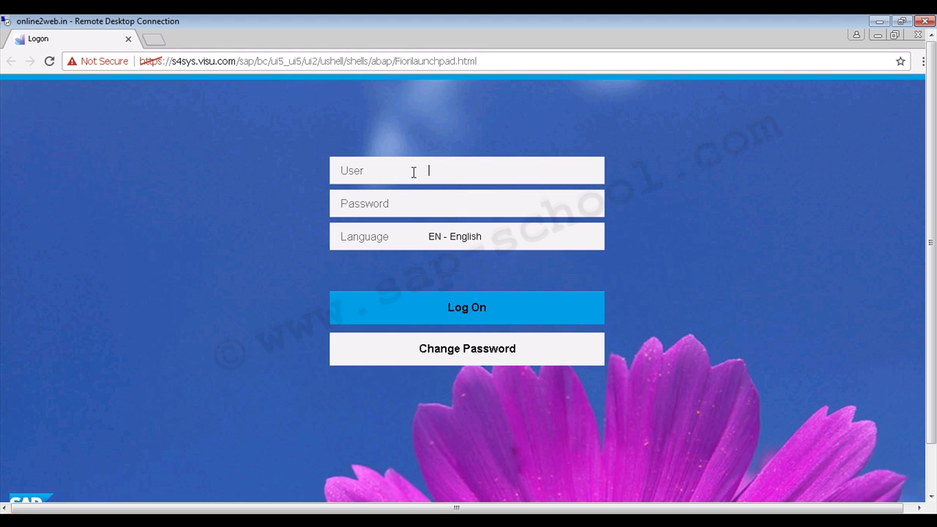
- Log on to the launchpad with the SAP user name and password
text(s4hana13)
key(Tab)
text(*********)
click(472, 310)
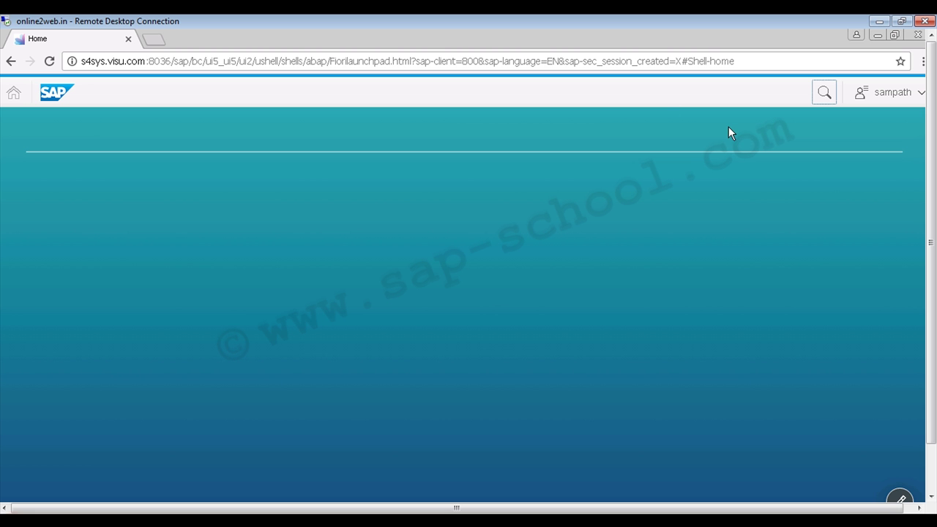
mouse_move(932, 146)
mouse_down()
mouse_move(936, 189)
mouse_move(935, 150)
mouse_up()
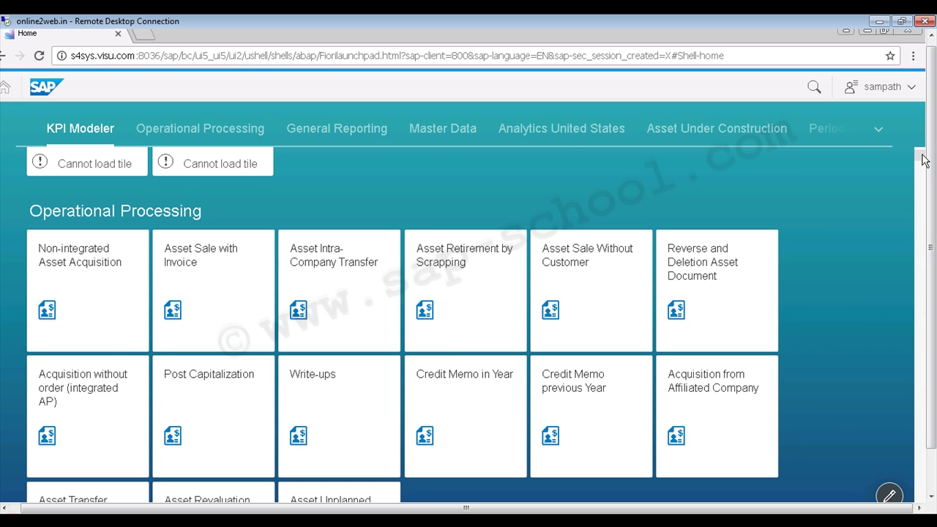
scroll(924, 162, down, 3)
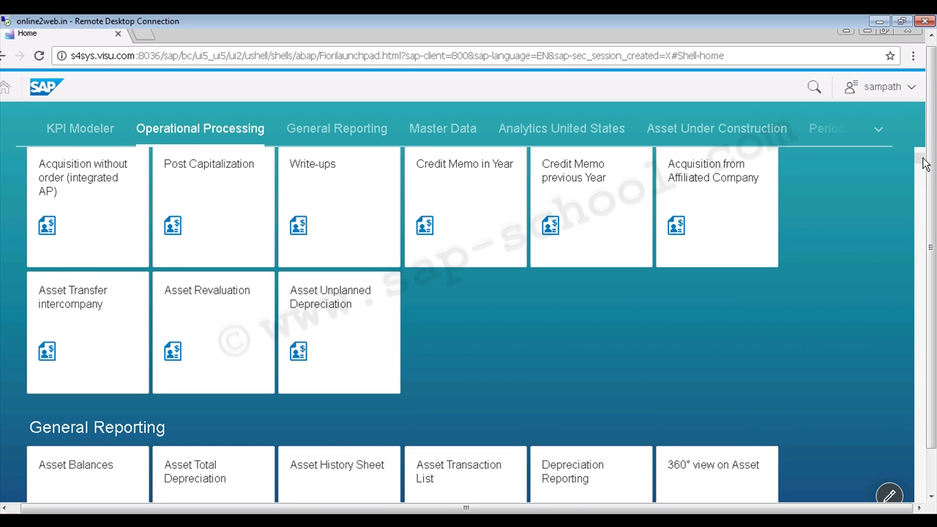
scroll(925, 166, down, 5)
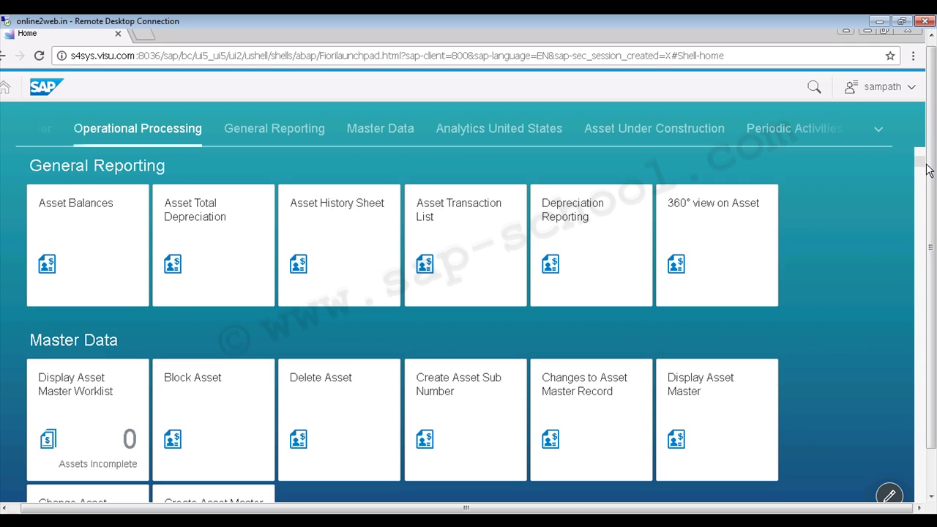
scroll(928, 170, down, 3)
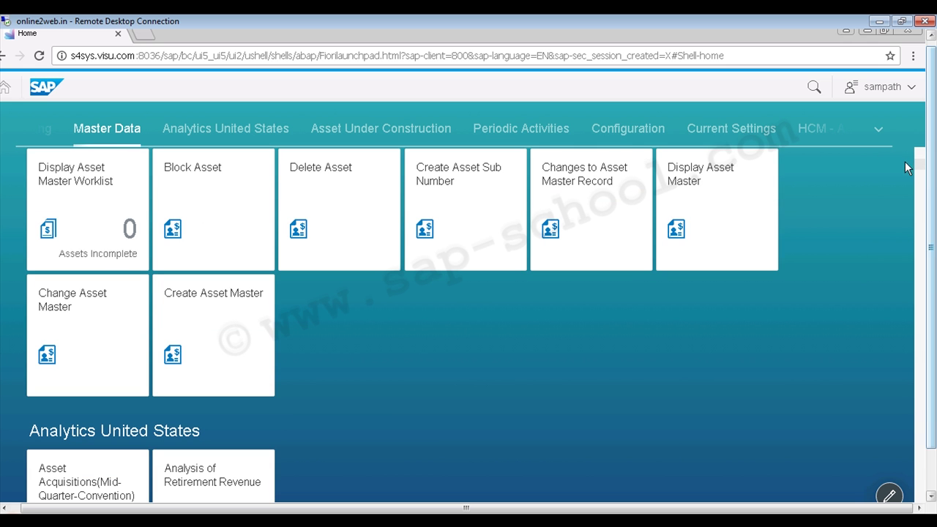
scroll(923, 164, up, 10)
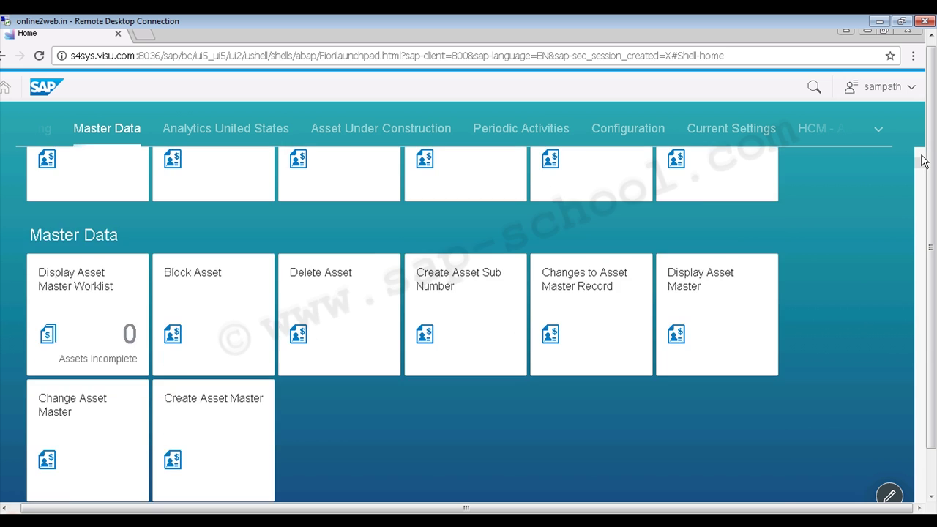
scroll(924, 160, up, 4)
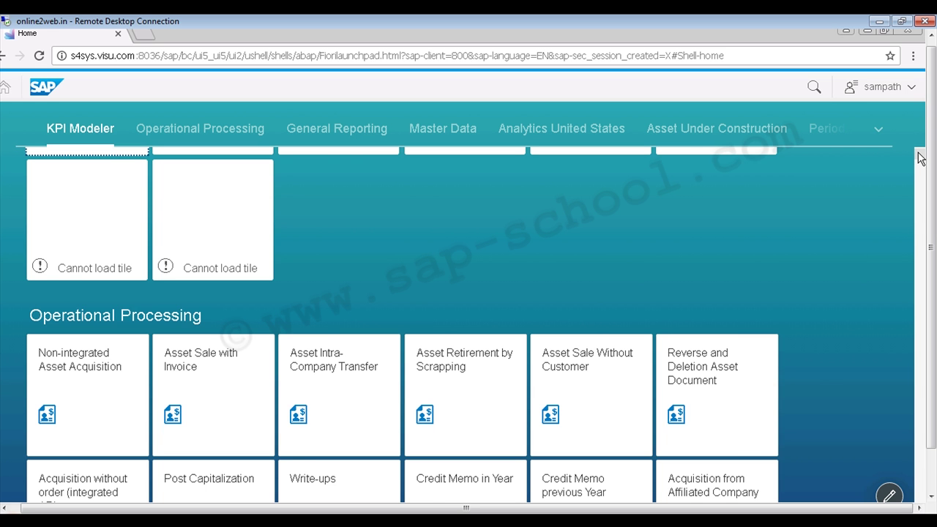
- Jump to the Asset Under Construction group with its three settlement tiles
scroll(920, 158, down, 1)
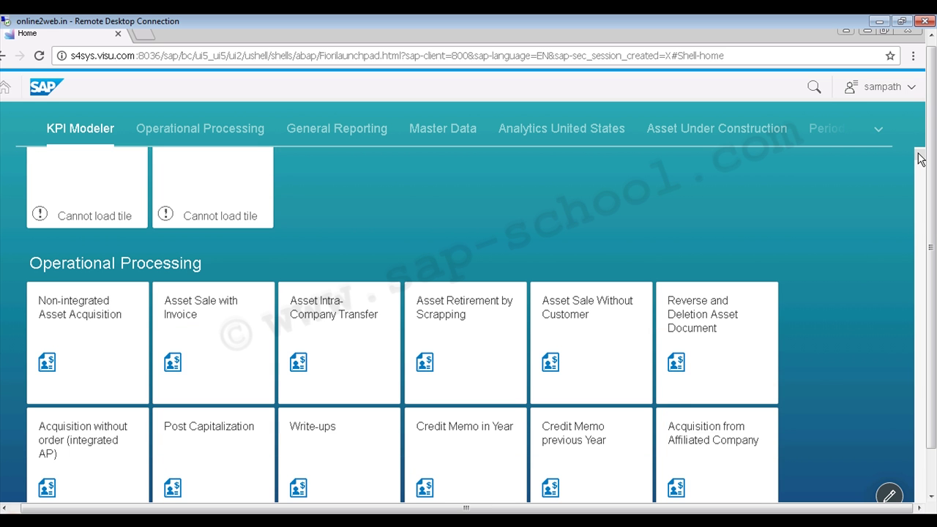
scroll(920, 159, down, 2)
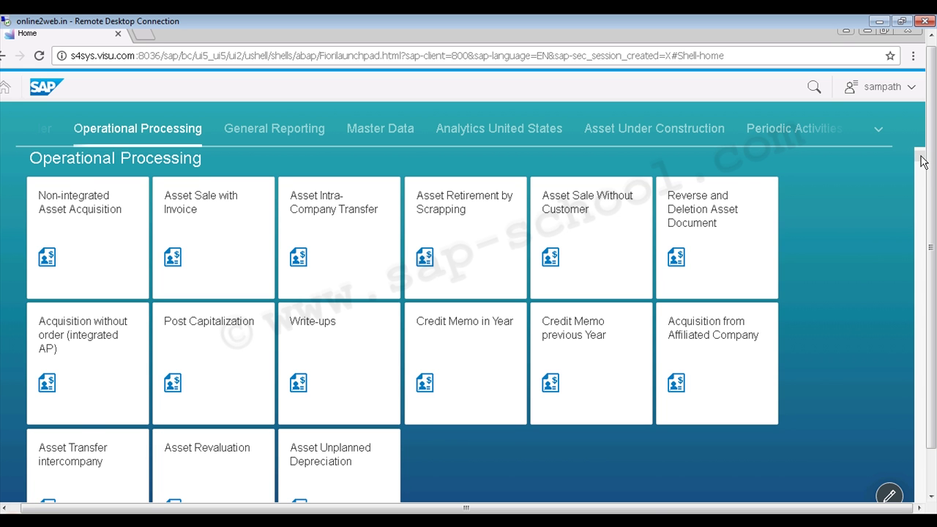
scroll(921, 161, down, 1)
scroll(923, 163, down, 4)
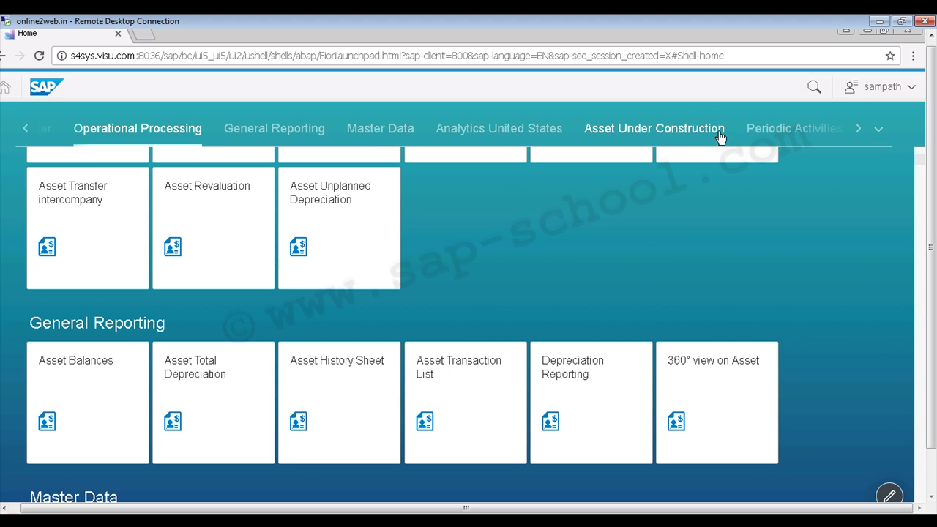
click(681, 131)
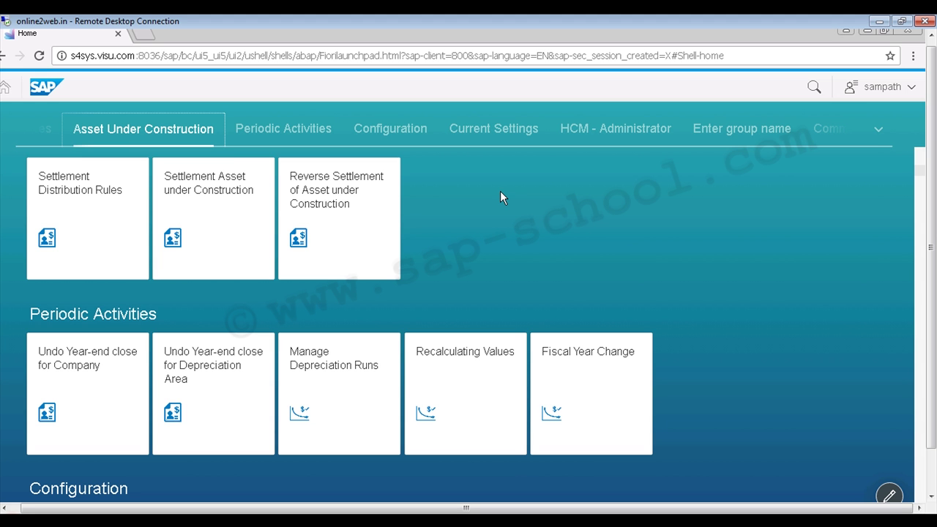
- Switch the launchpad home page into edit mode using Personalize Home Page
drag(933, 372, 935, 407)
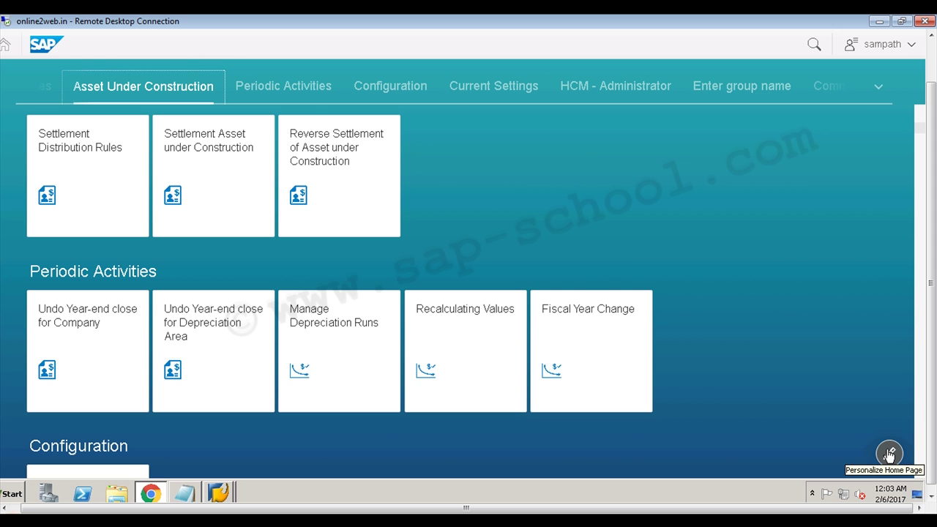
click(889, 454)
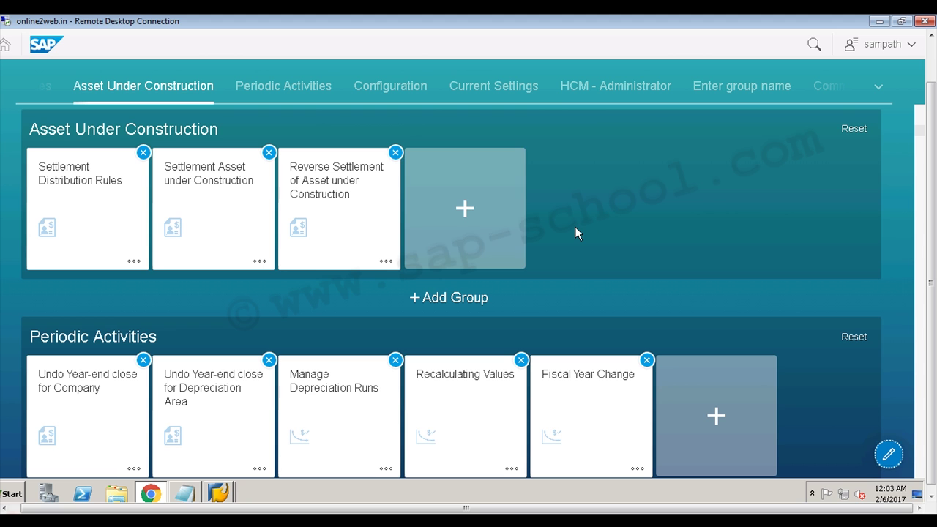
- Add a new empty group to the launchpad home page
click(422, 305)
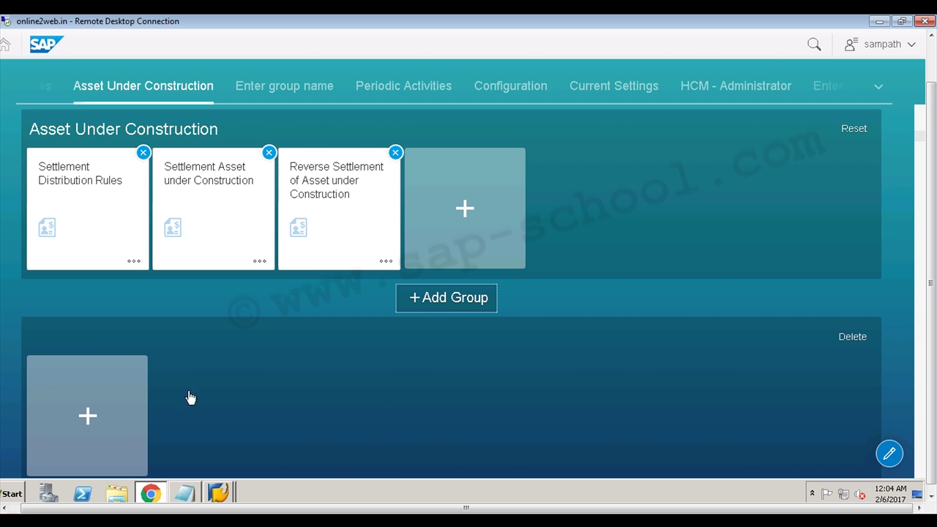
scroll(96, 420, down, 3)
scroll(93, 421, up, 2)
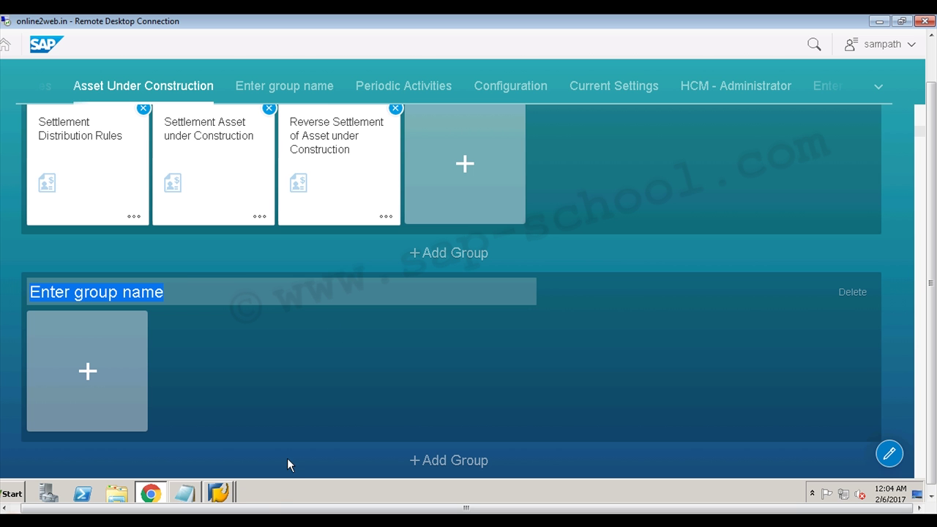
- Start the PowerPoint slide show from the current slide and advance to the Simple Finance introduction
key(alt+Tab)
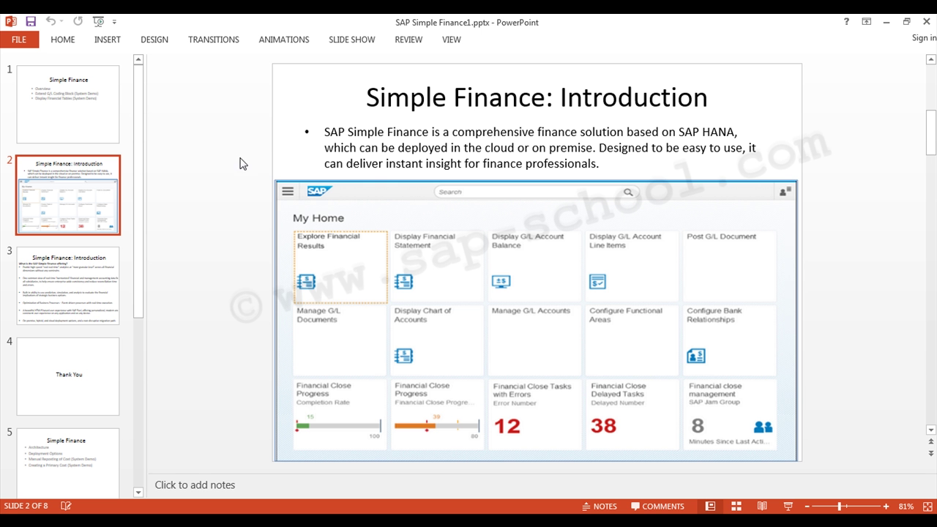
click(350, 41)
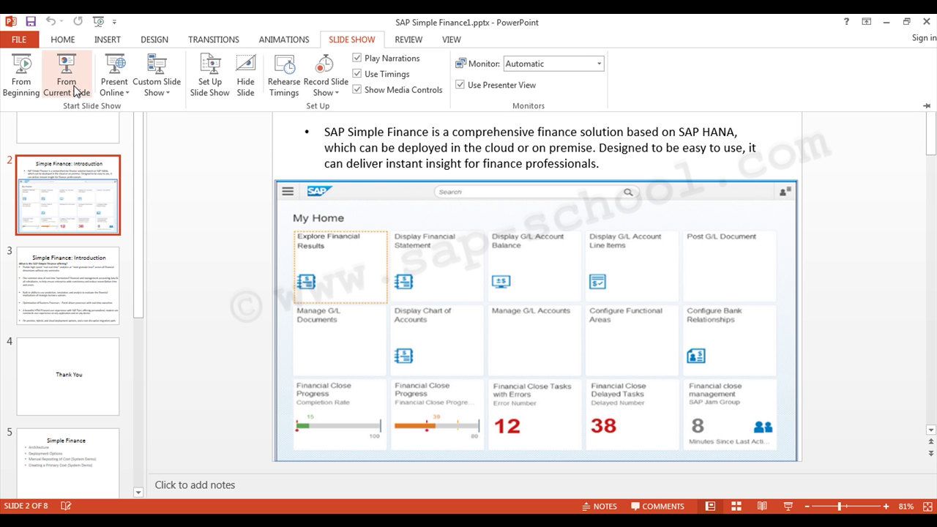
click(83, 88)
click(416, 203)
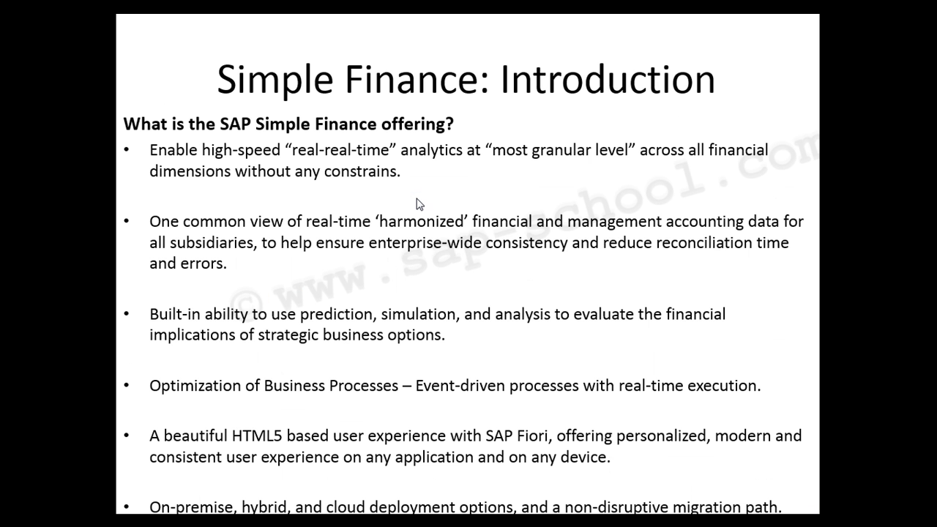
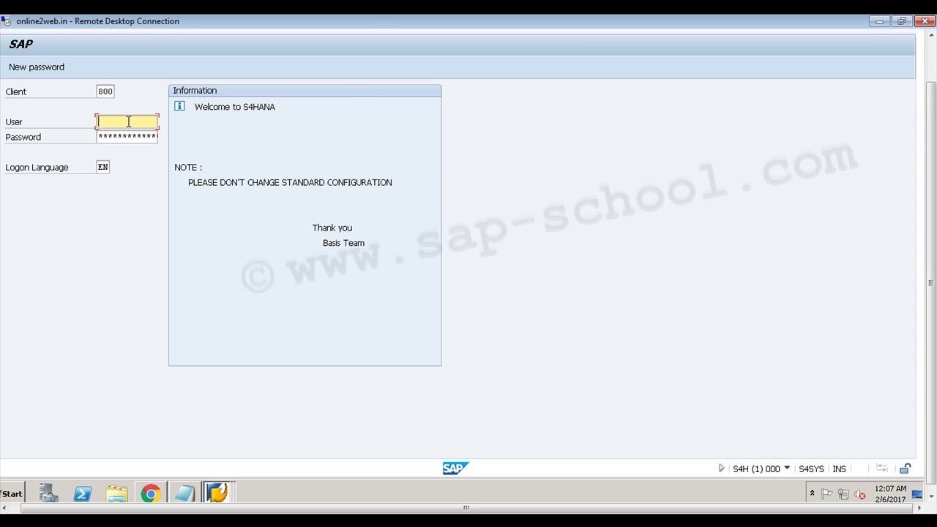
- Log on with the remembered user name and keep the other existing logons open
text(s4)
key(Down)
key(Return)
key(Tab)
key(Right)
key(Right)
key(Right)
key(Right)
key(Right)
key(Right)
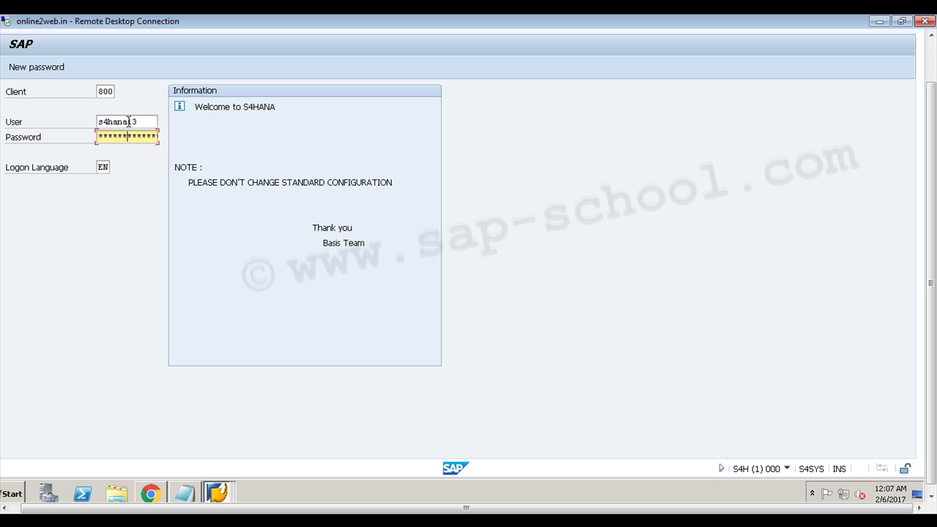
key(Return)
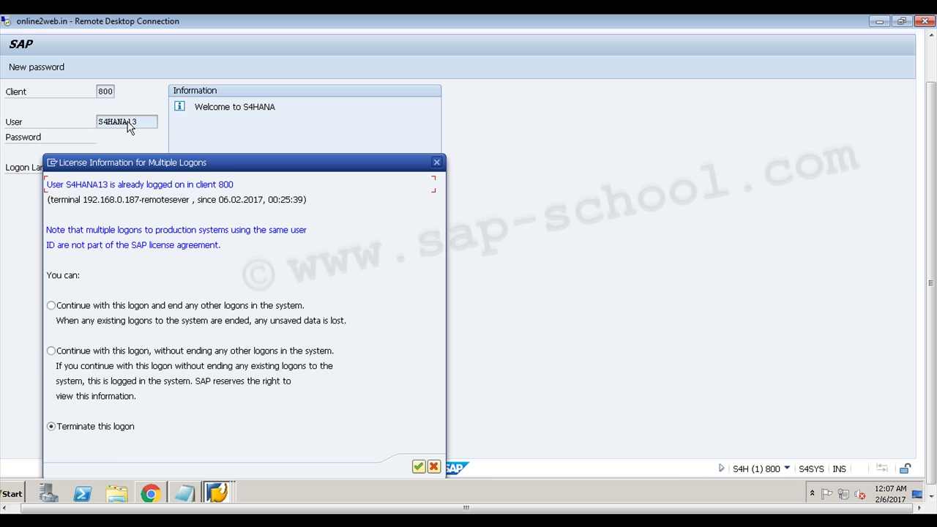
click(51, 350)
click(418, 467)
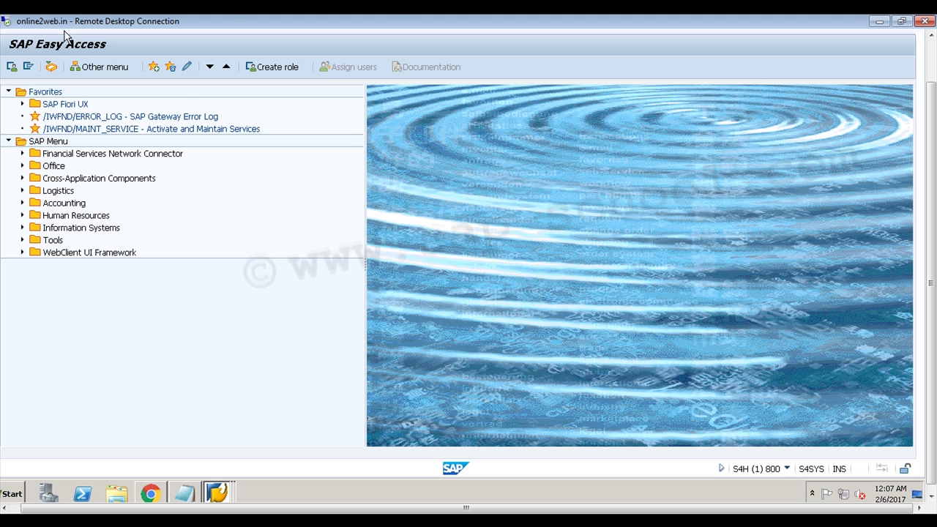
- Run transaction SPRO and display the full SAP Reference IMG
drag(935, 98, 935, 56)
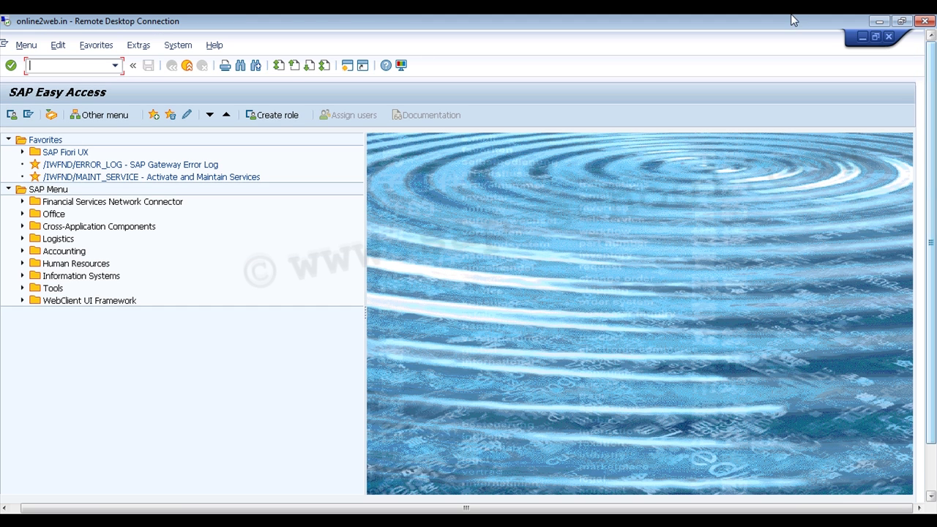
text(spro)
key(Return)
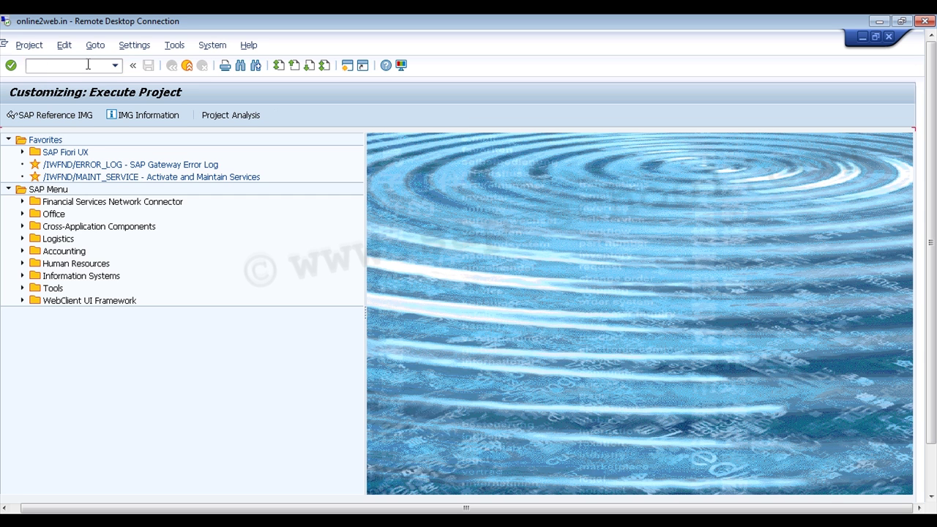
click(45, 118)
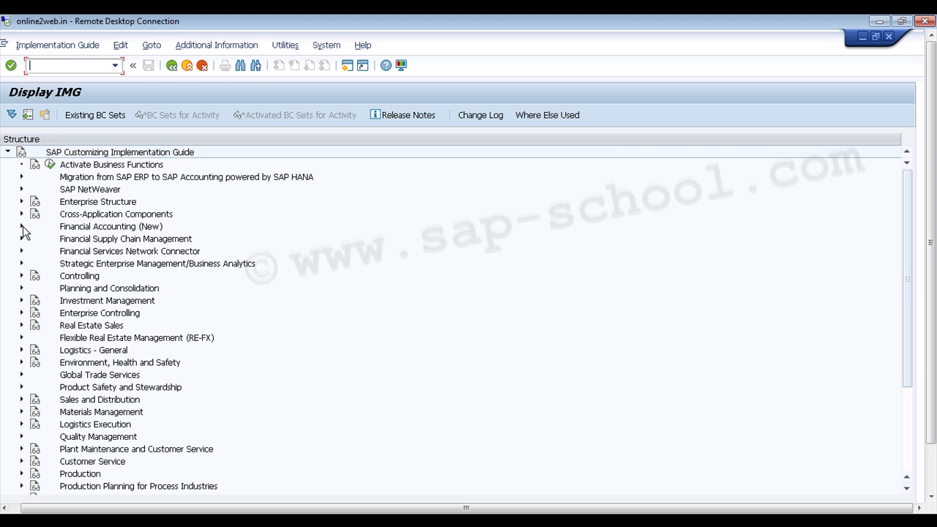
- Expand Financial Accounting (New) › Global Settings (New) › Ledgers › Fields › Customer Fields in the IMG tree
click(22, 227)
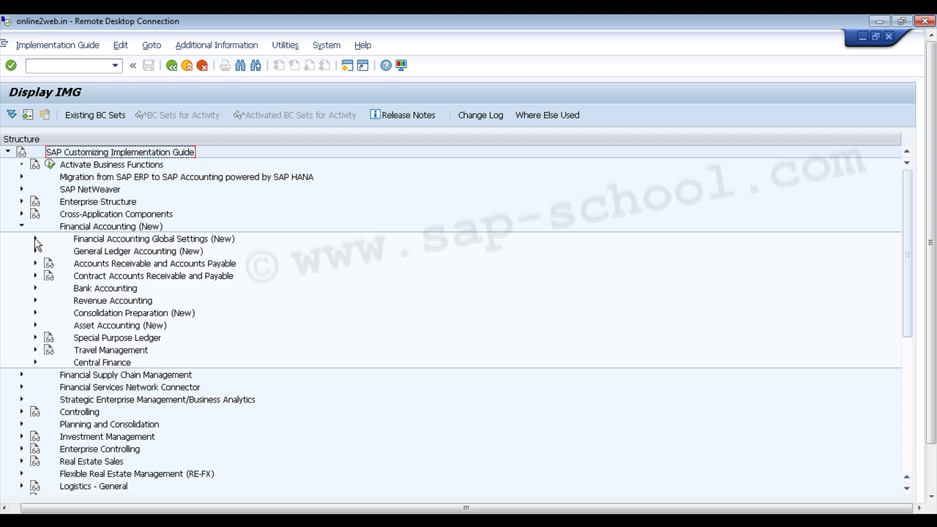
click(35, 240)
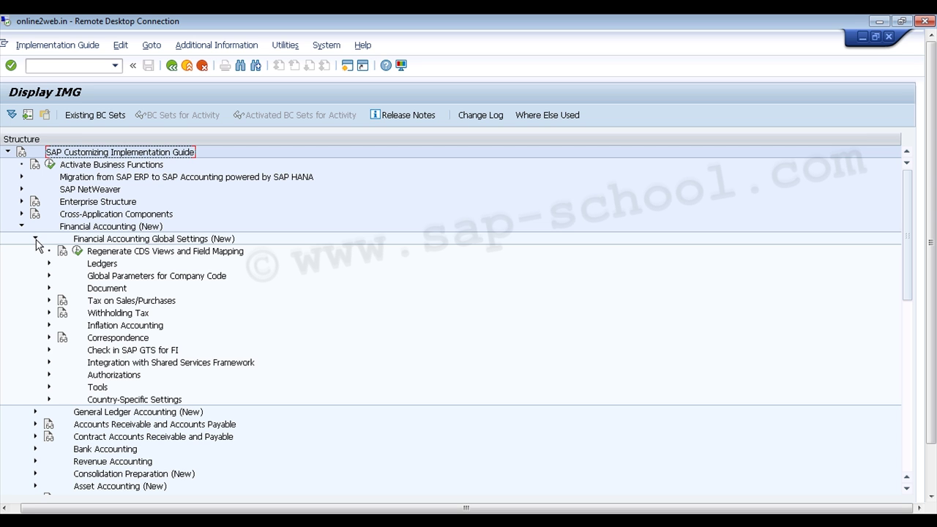
click(49, 264)
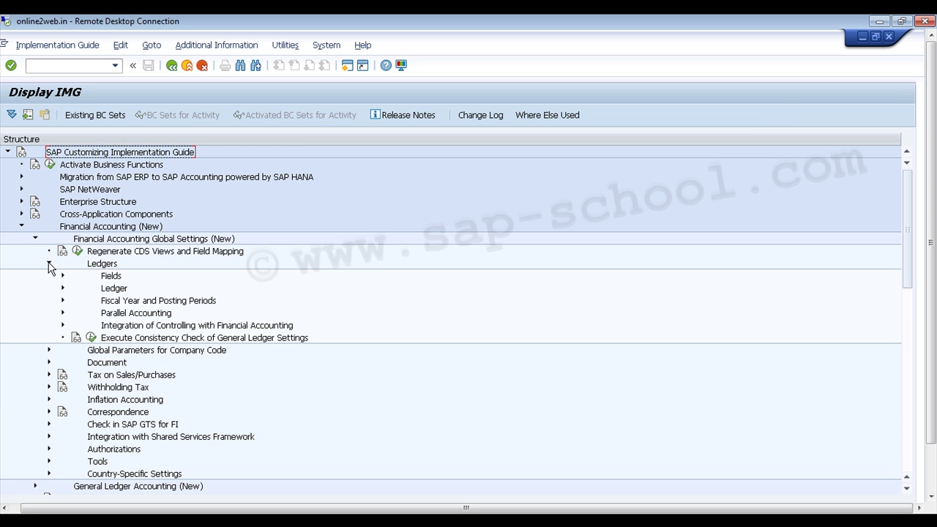
click(62, 277)
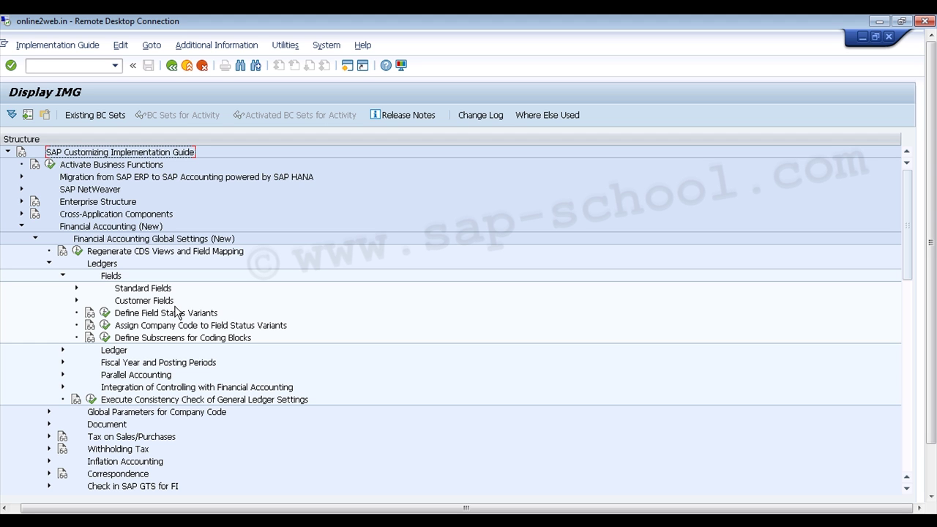
click(76, 301)
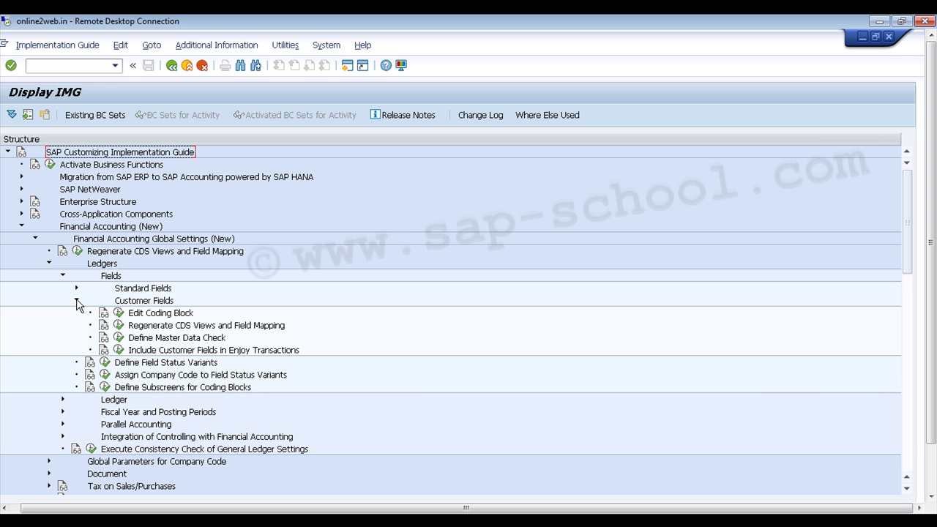
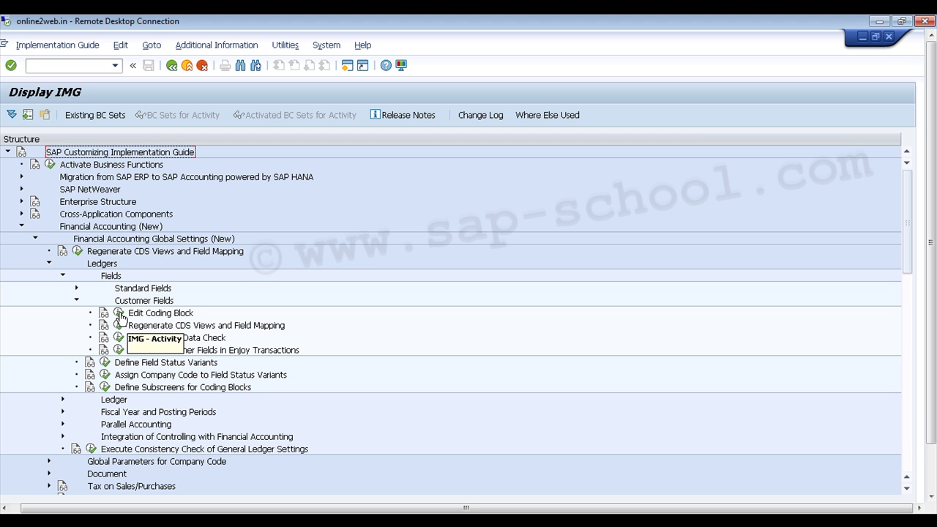
- Run the Edit Coding Block activity and accept the warning to reach the coding block field list
click(119, 313)
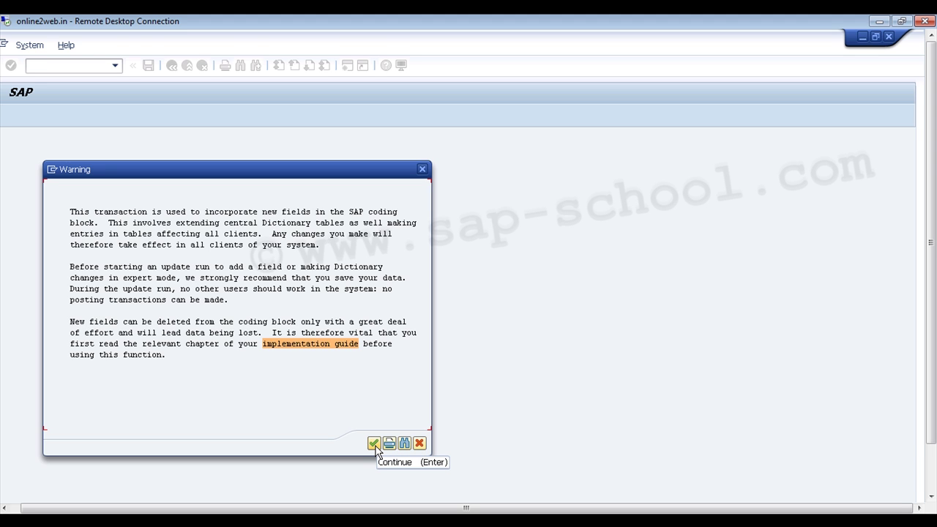
click(374, 444)
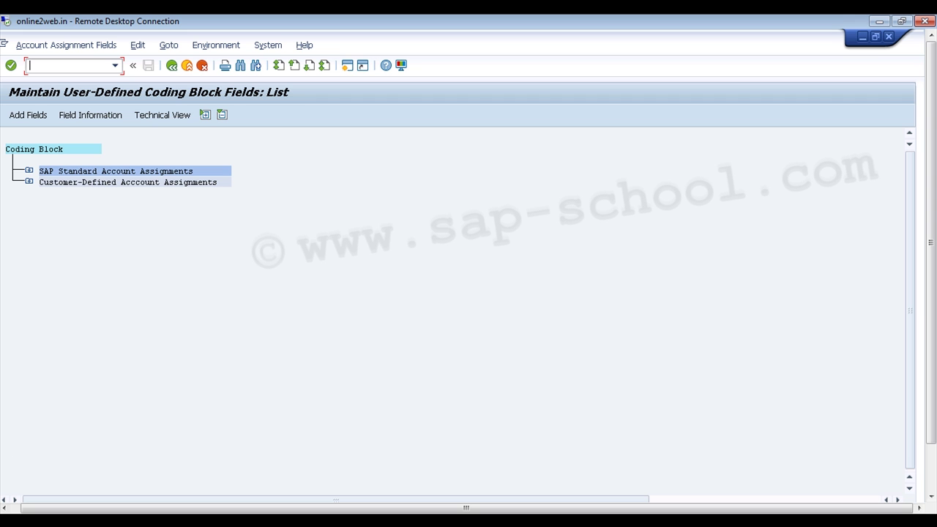
- Expand Customer-Defined Account Assignments and Customer APPEND Structures, then display append structure COBL_FM
click(30, 182)
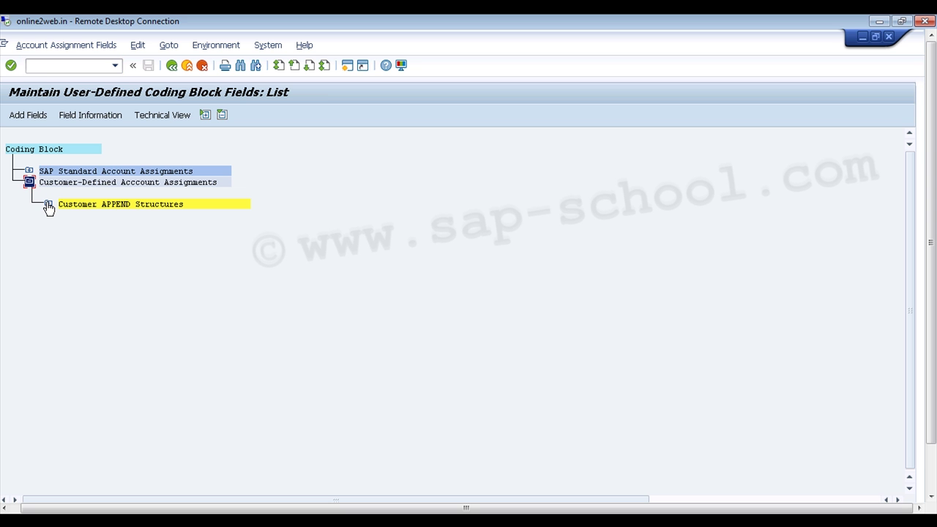
click(48, 205)
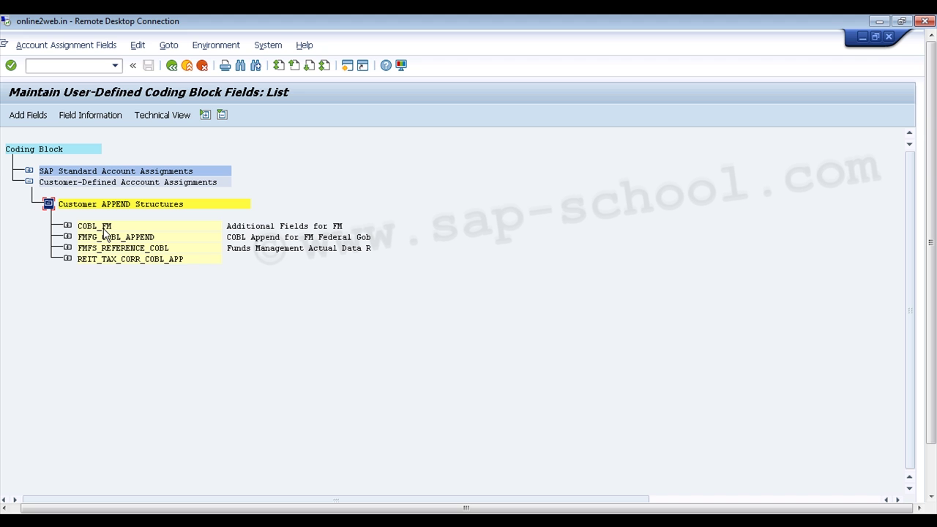
double_click(103, 228)
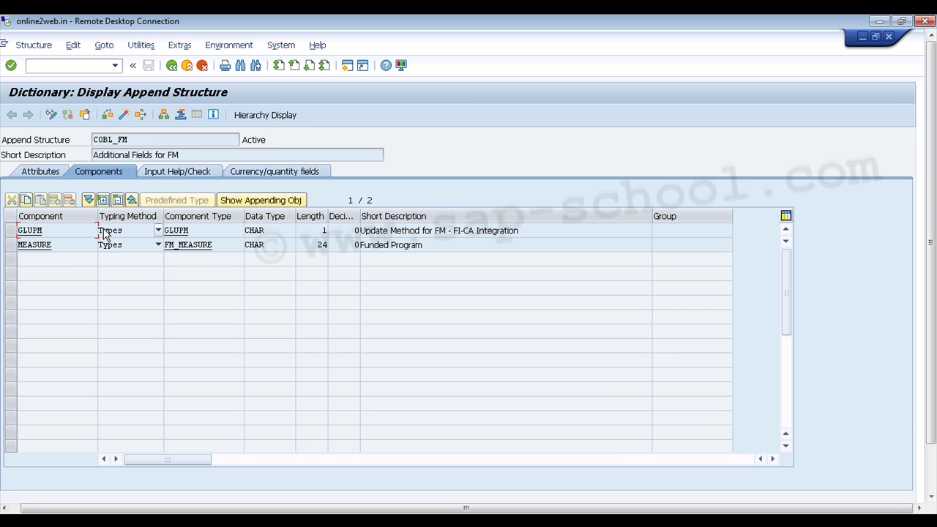
- Review COBL_FM's Attributes, Components, Input Help/Check and Currency/quantity fields tabs, then return to the list
click(32, 173)
click(95, 175)
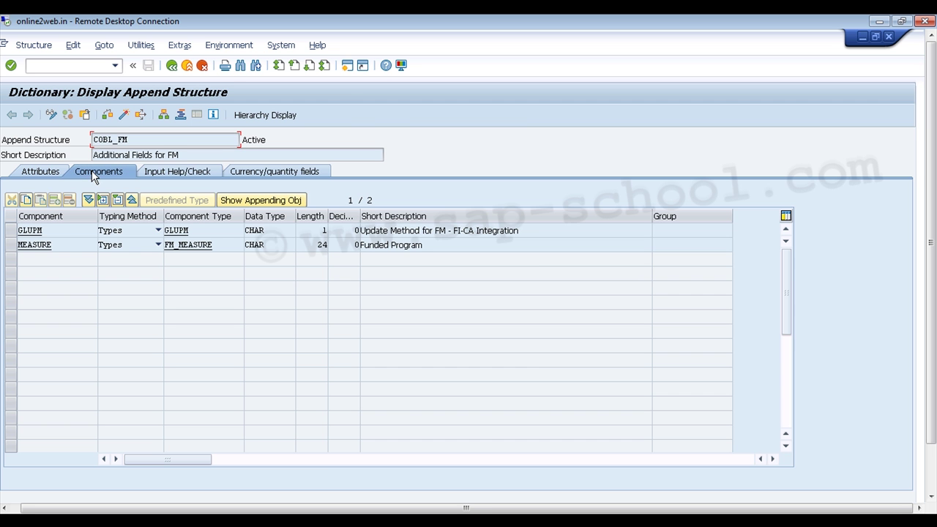
click(149, 173)
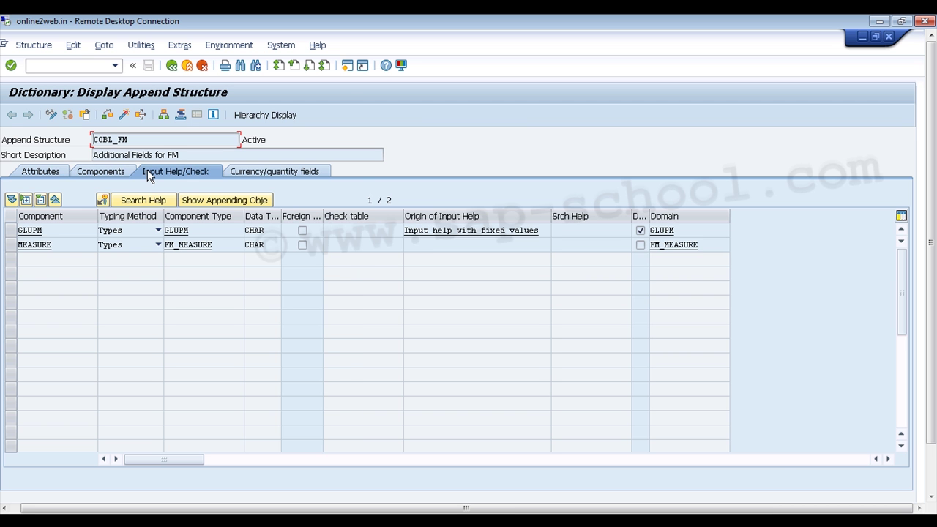
click(257, 173)
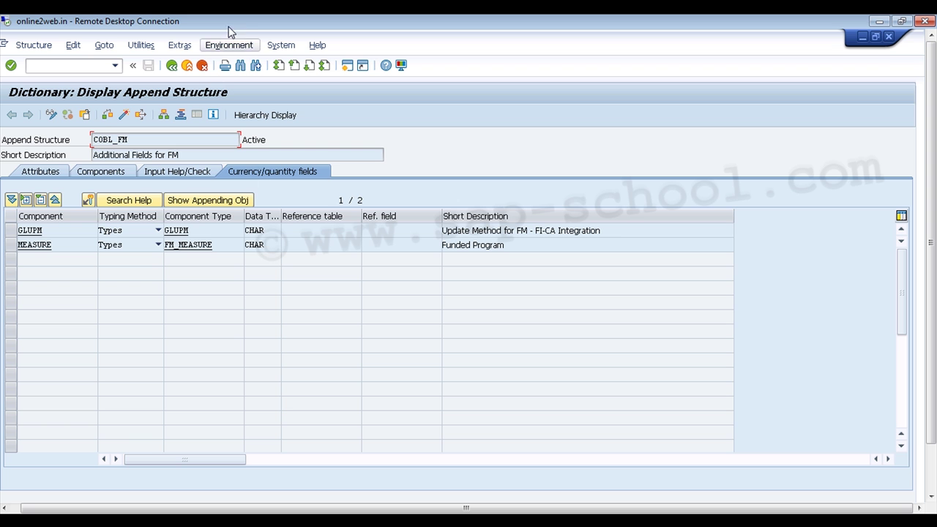
click(172, 66)
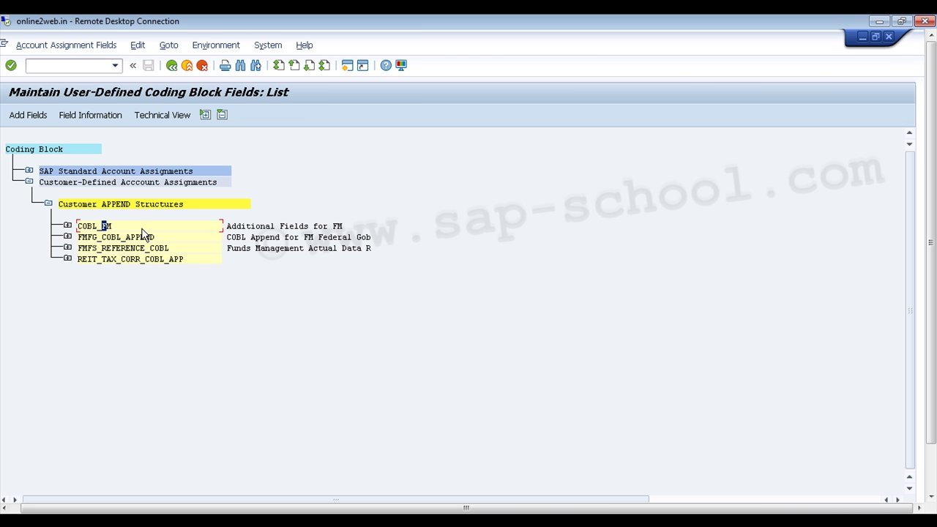
- Start a new coding block field and step through its field name, label, data type and length entries
click(27, 115)
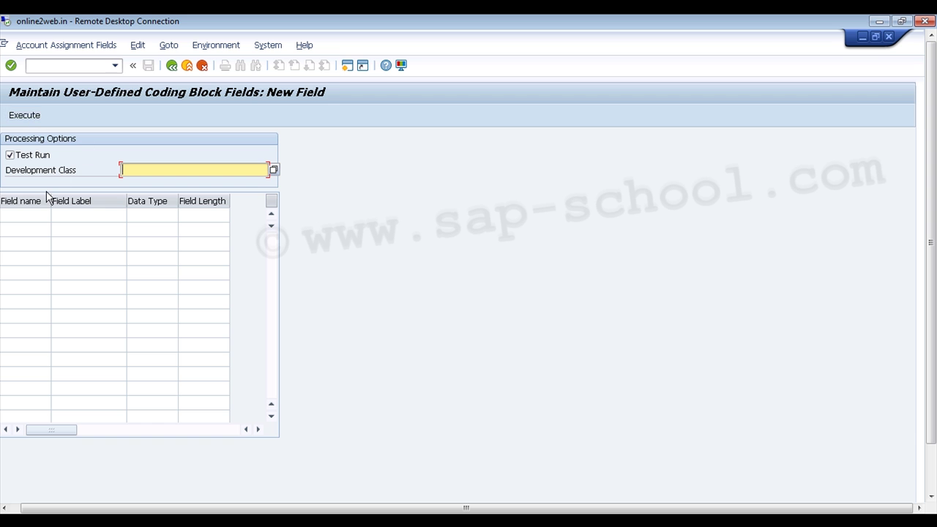
click(32, 213)
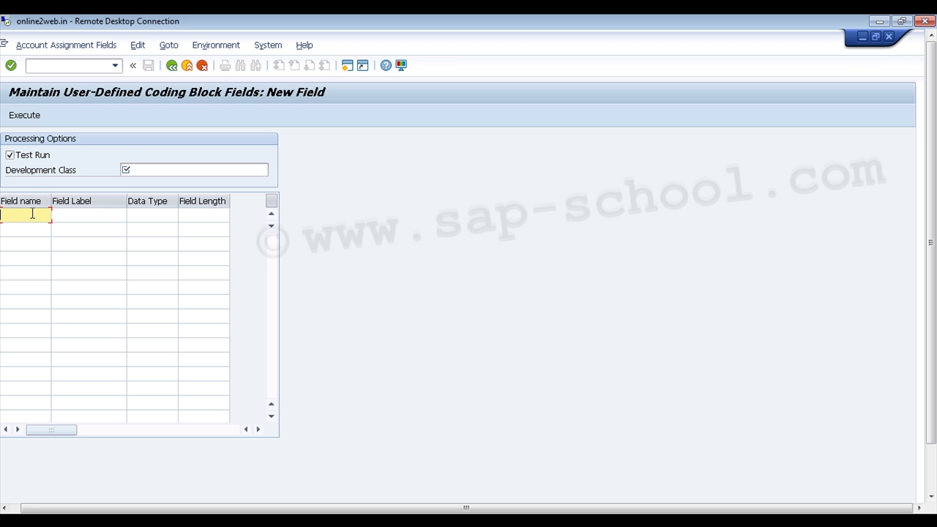
click(73, 218)
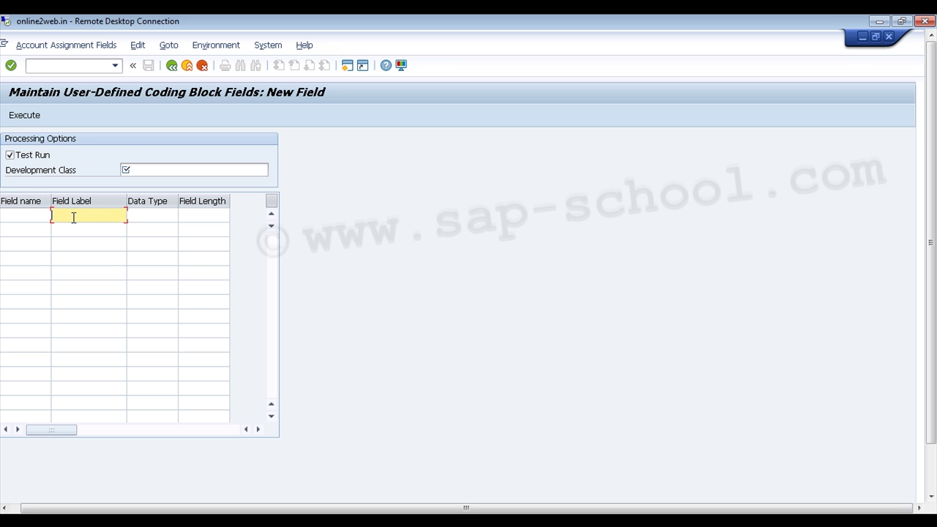
click(156, 221)
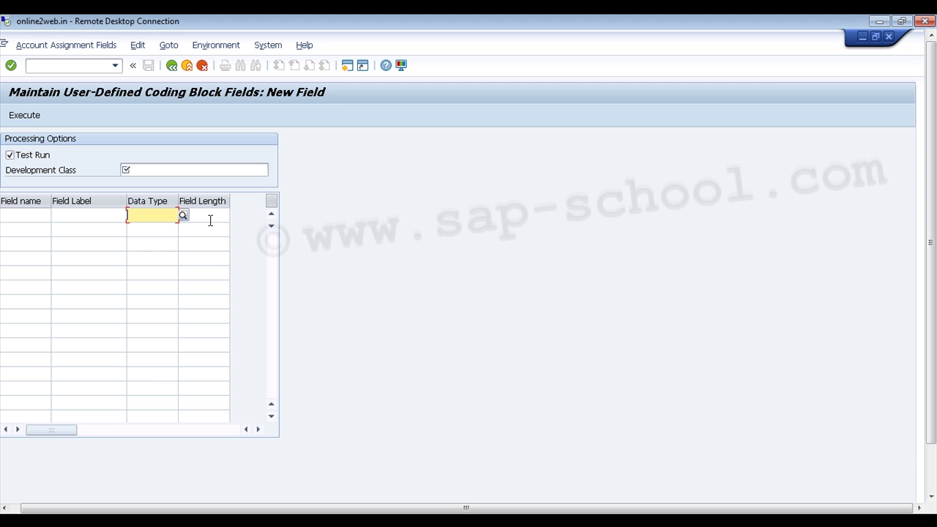
click(210, 220)
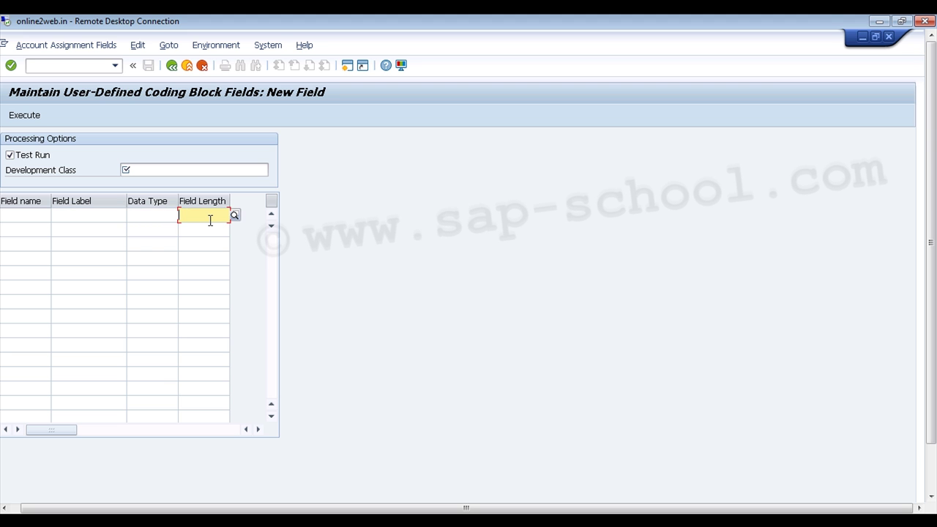
- View the allowed data types without choosing one, and switch off Test Run
click(163, 214)
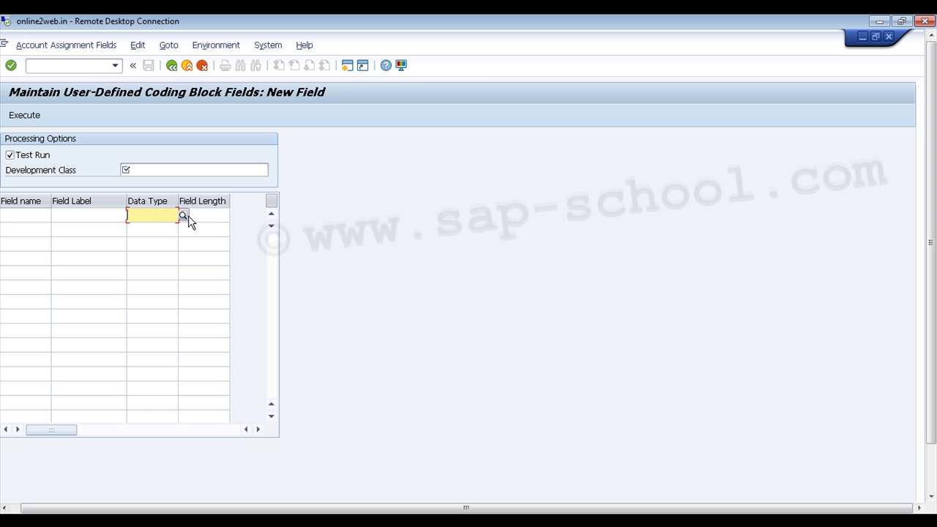
click(184, 217)
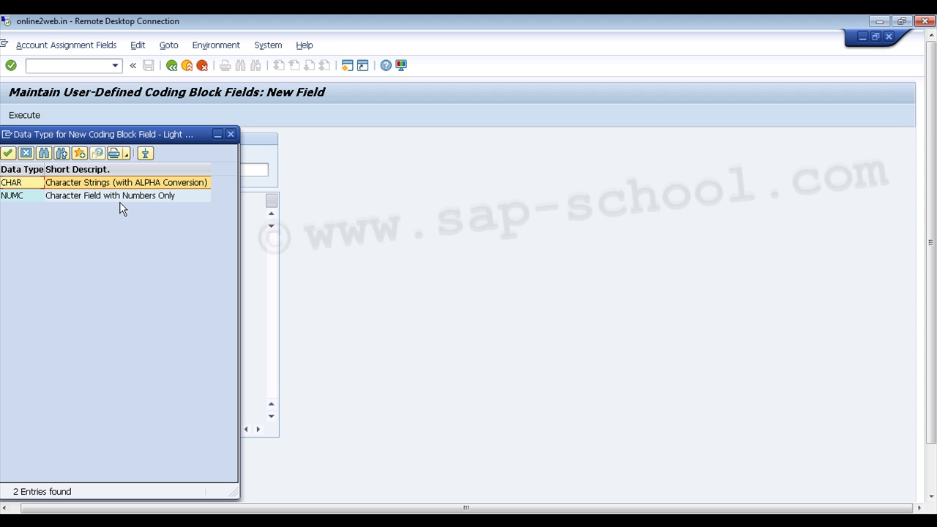
click(230, 135)
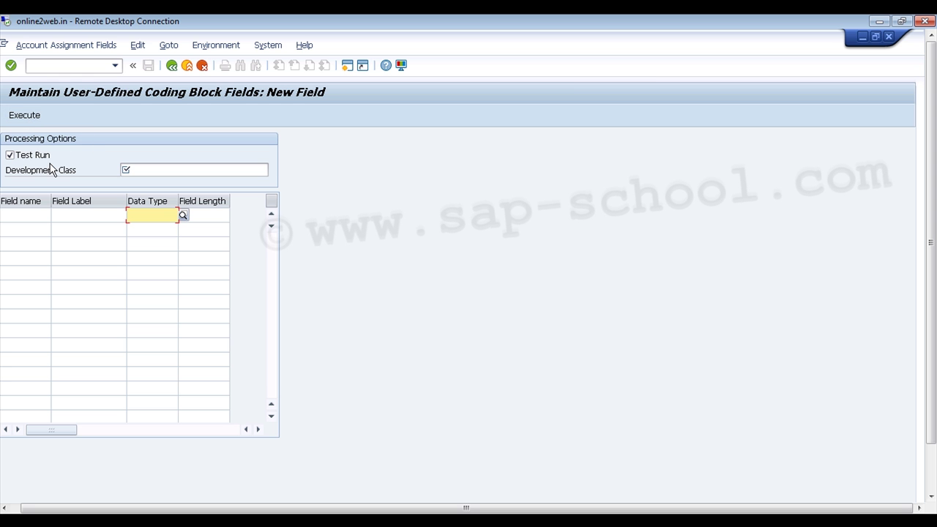
click(10, 157)
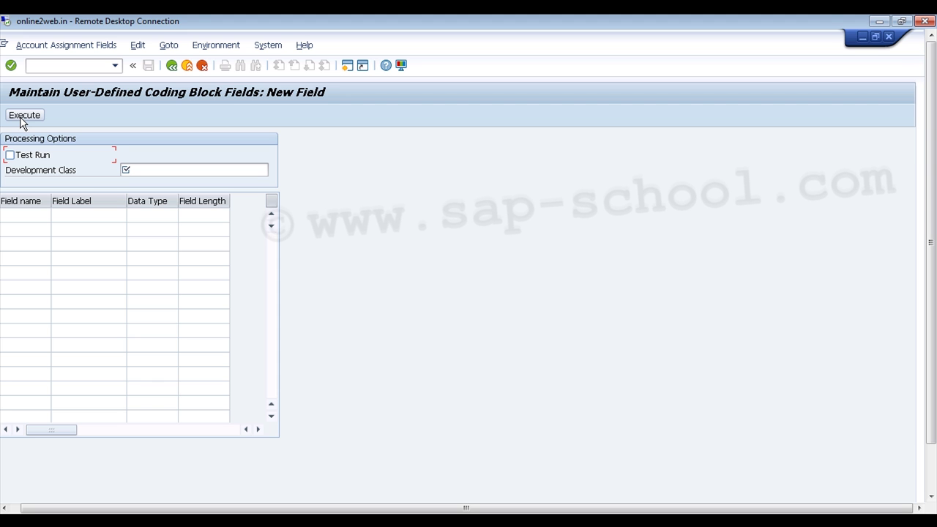
click(74, 67)
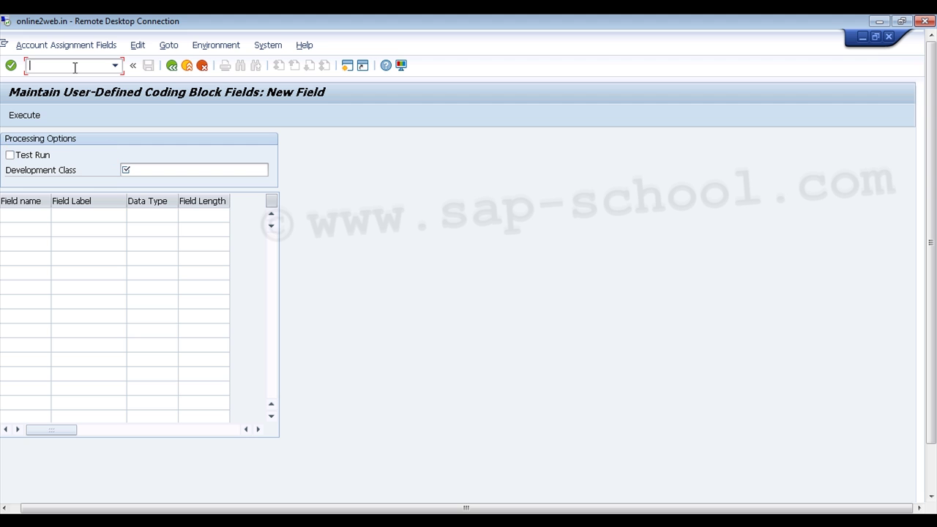
- Start /nSE16N and load table FAGLFLEXT's fields as selection criteria
text(/nse16n)
key(Return)
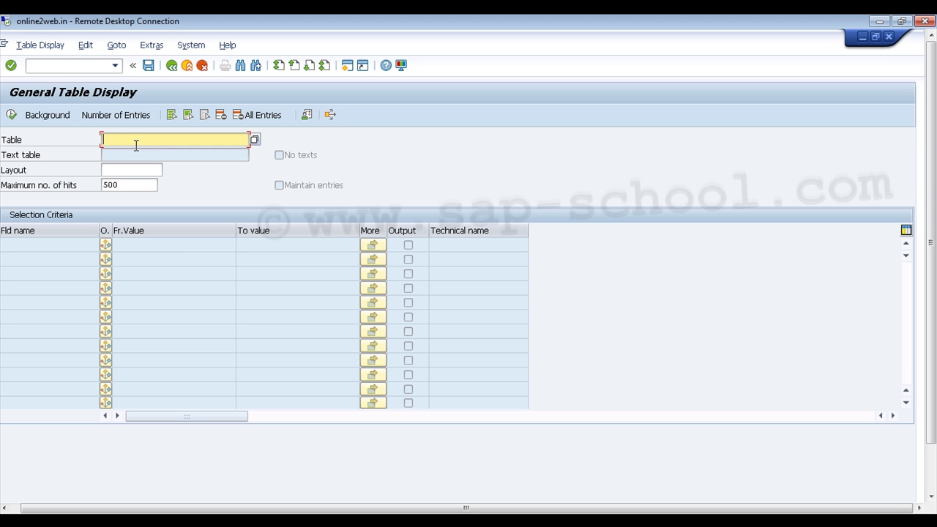
text(FA)
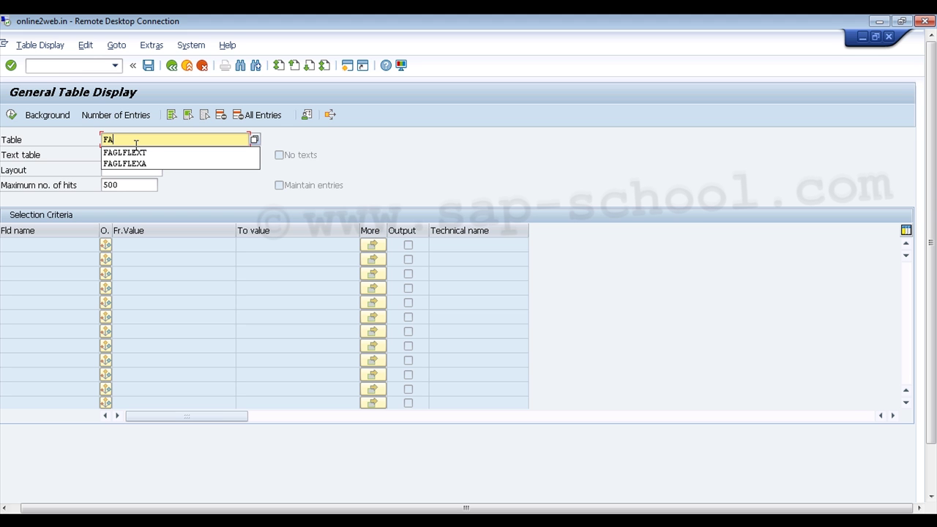
text(G)
text(L)
click(136, 153)
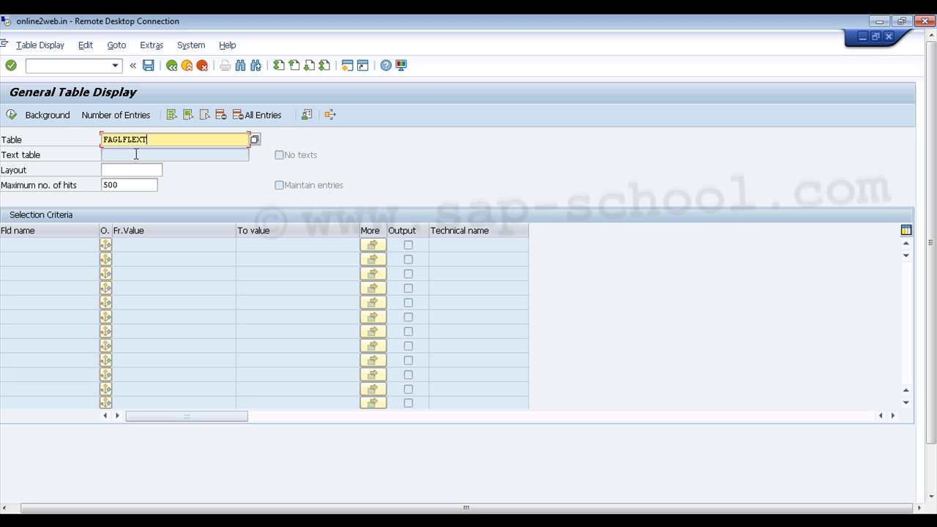
key(Return)
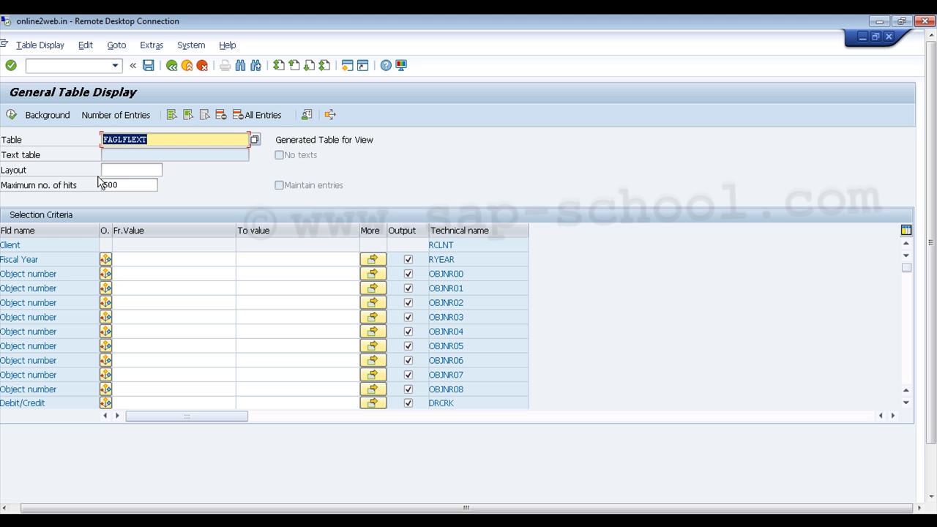
click(46, 47)
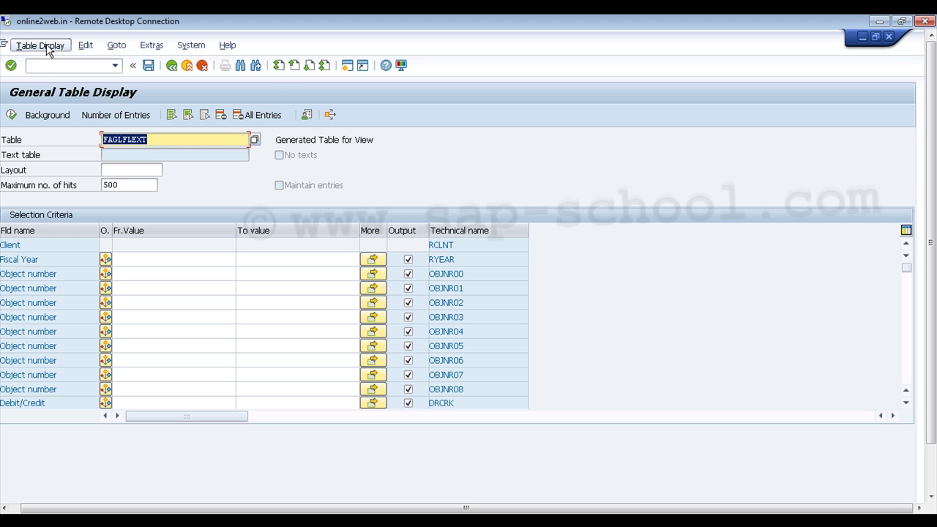
mouse_move(62, 65)
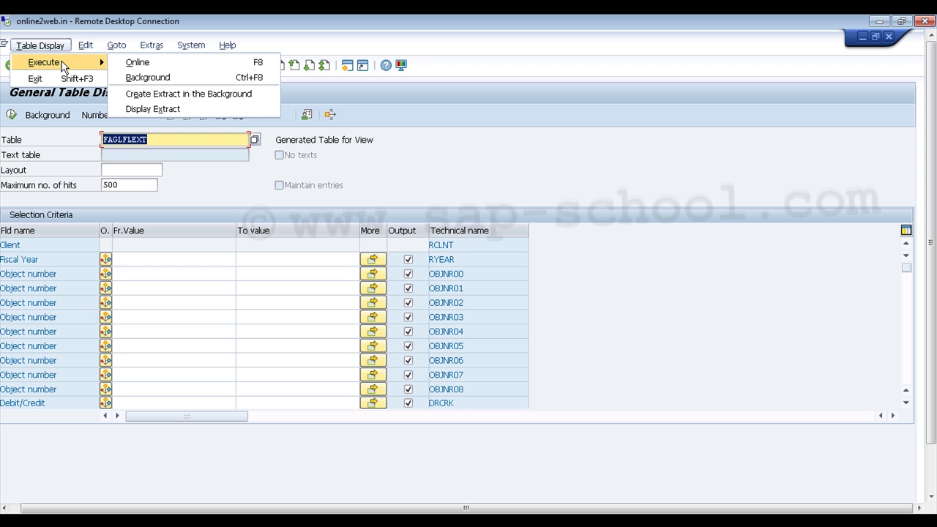
click(136, 63)
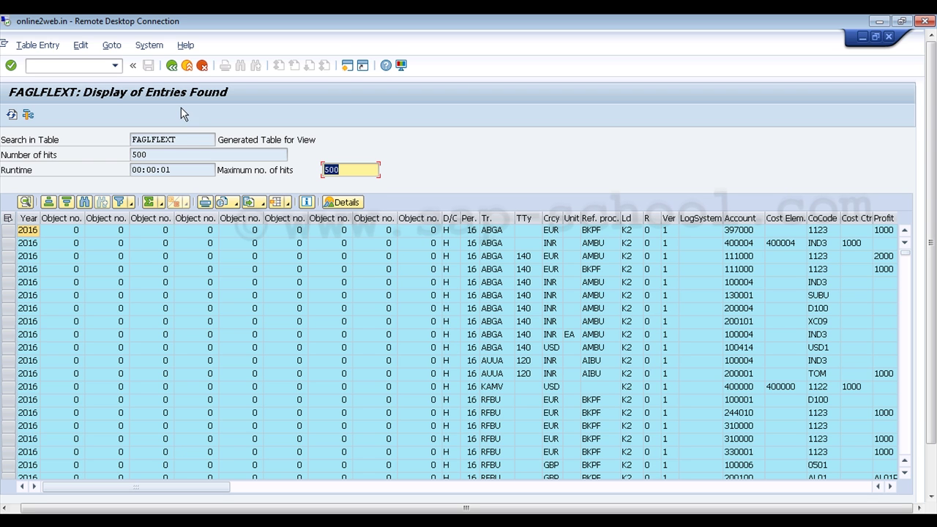
click(170, 68)
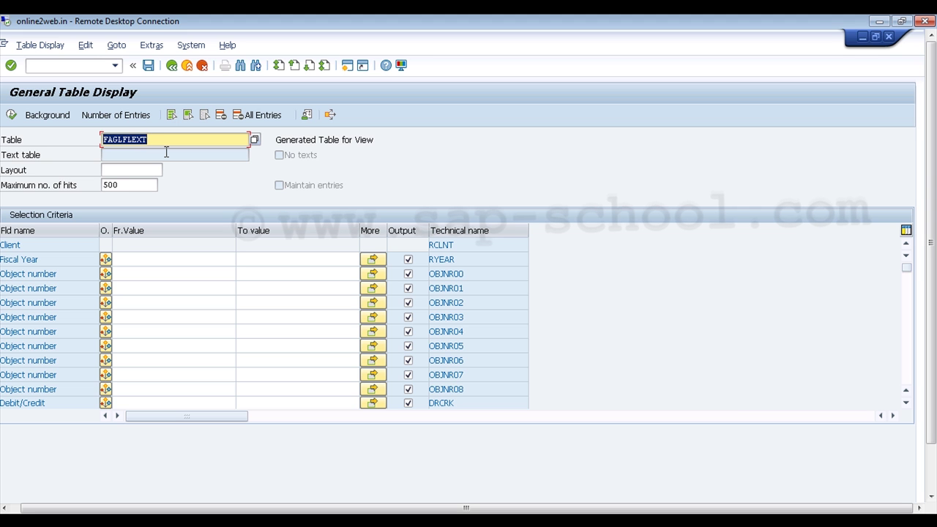
- Switch the table to BSIS and execute the table display online
text(BSIS)
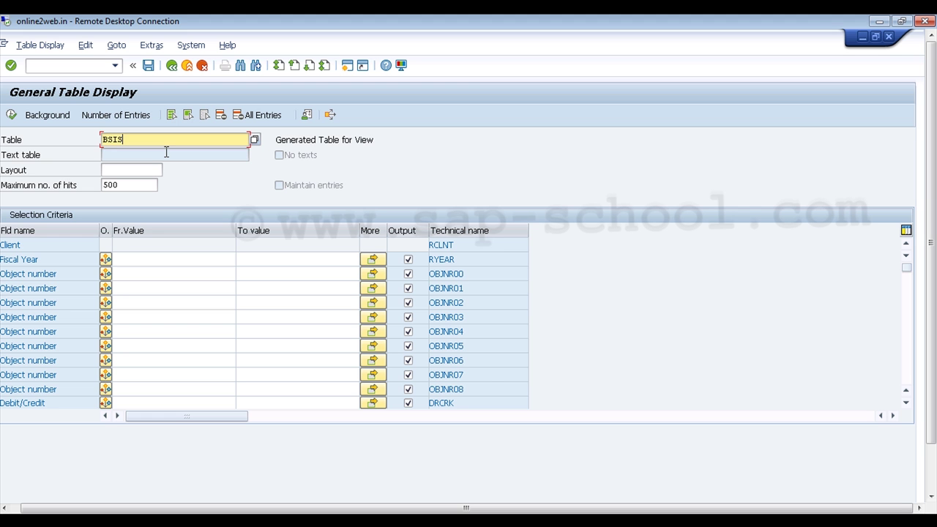
key(Return)
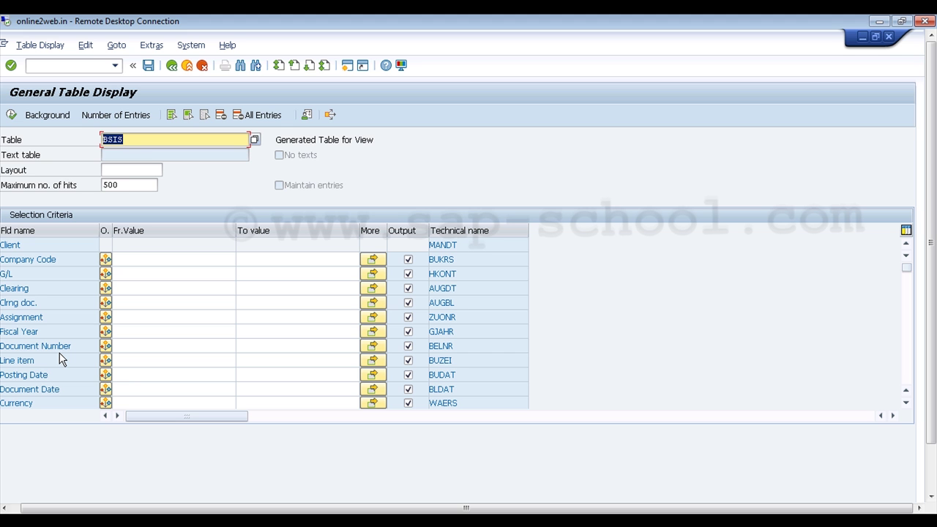
click(41, 47)
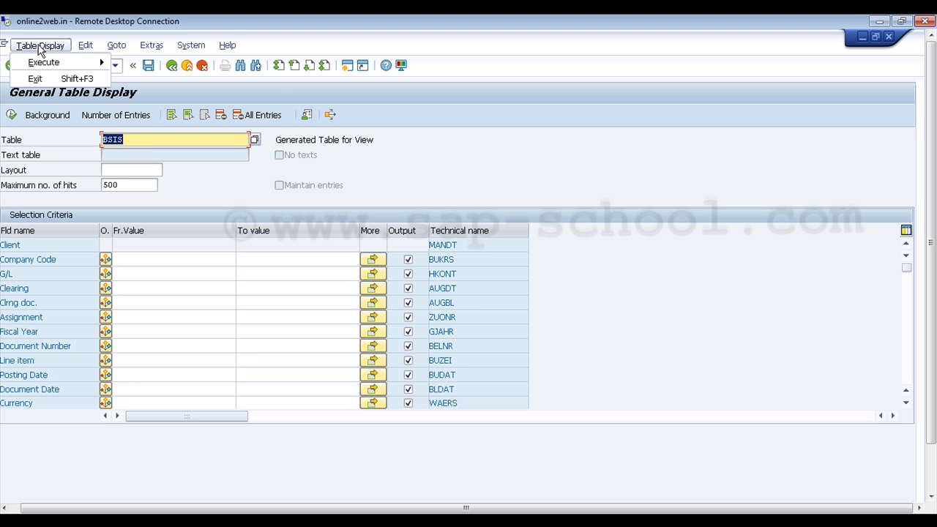
mouse_move(67, 60)
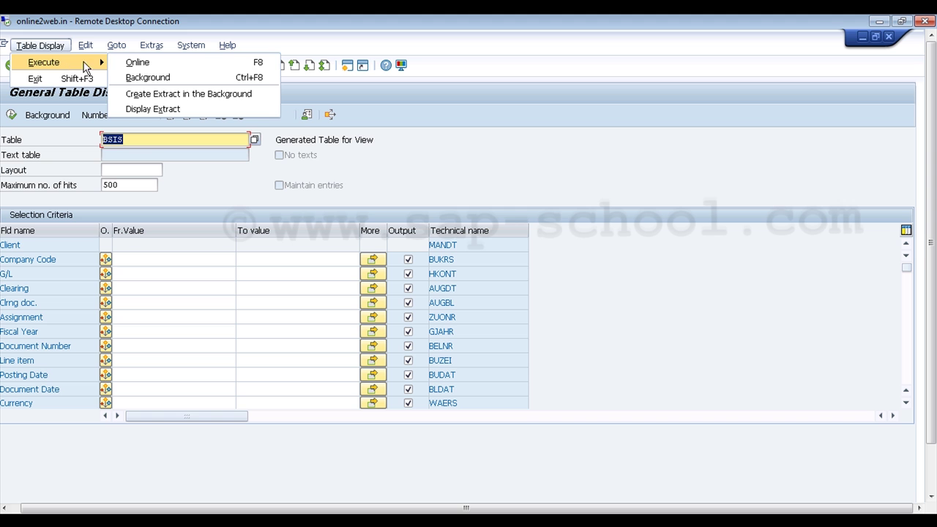
click(137, 63)
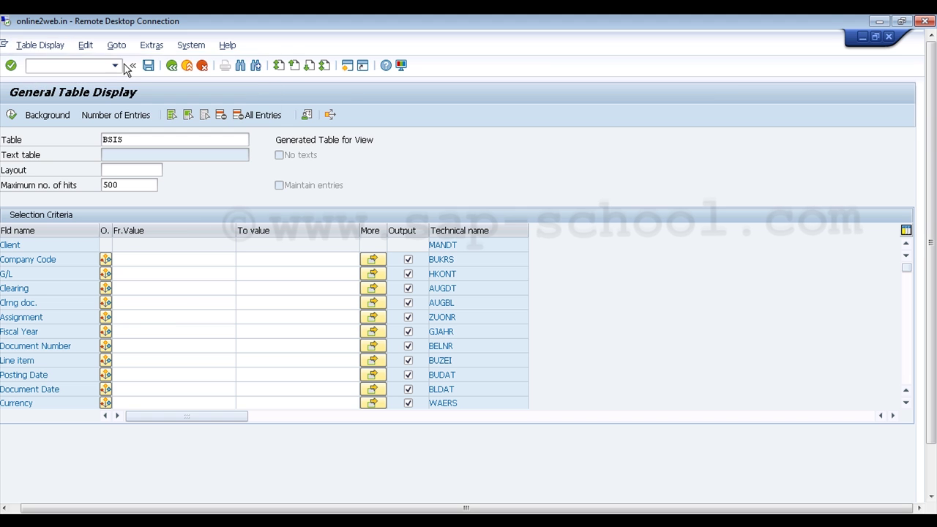
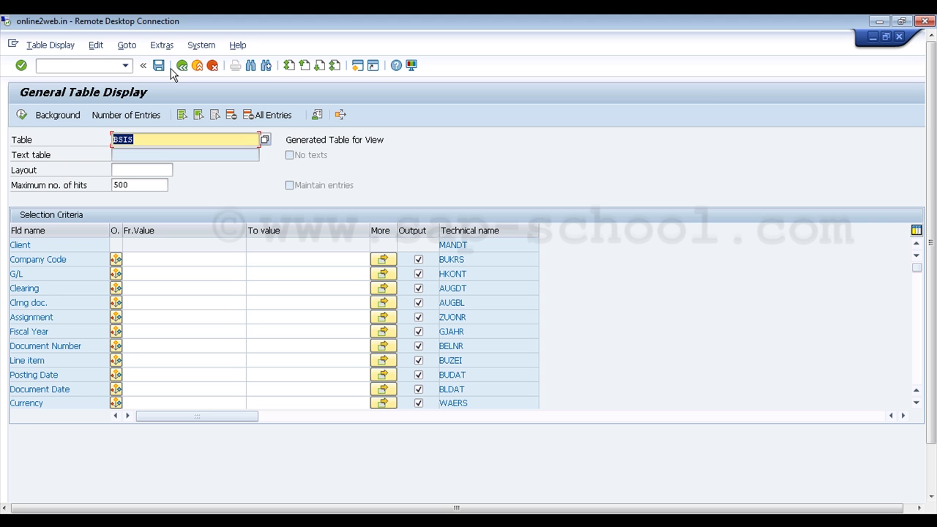
- Replace BSIS with COSS as the table name to load COSS selection fields
click(160, 141)
key(BackSpace)
key(BackSpace)
key(BackSpace)
key(BackSpace)
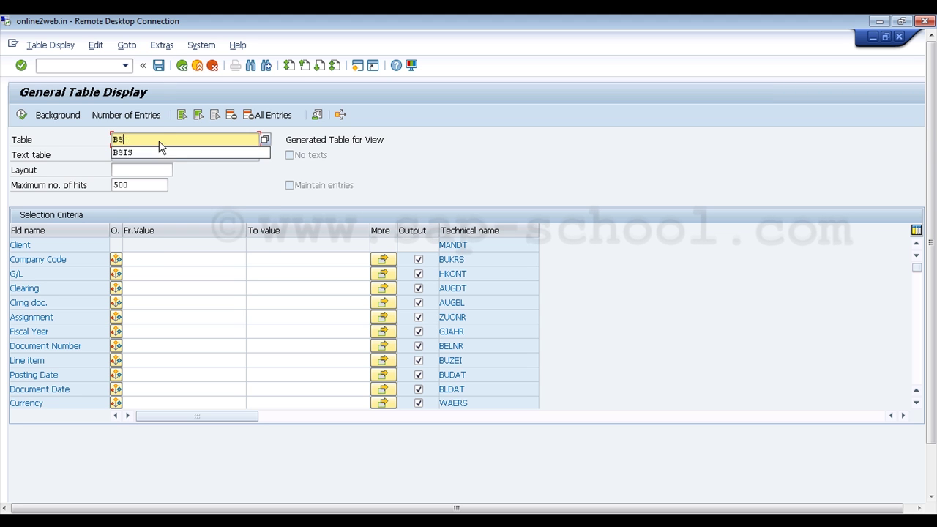
text(COSS)
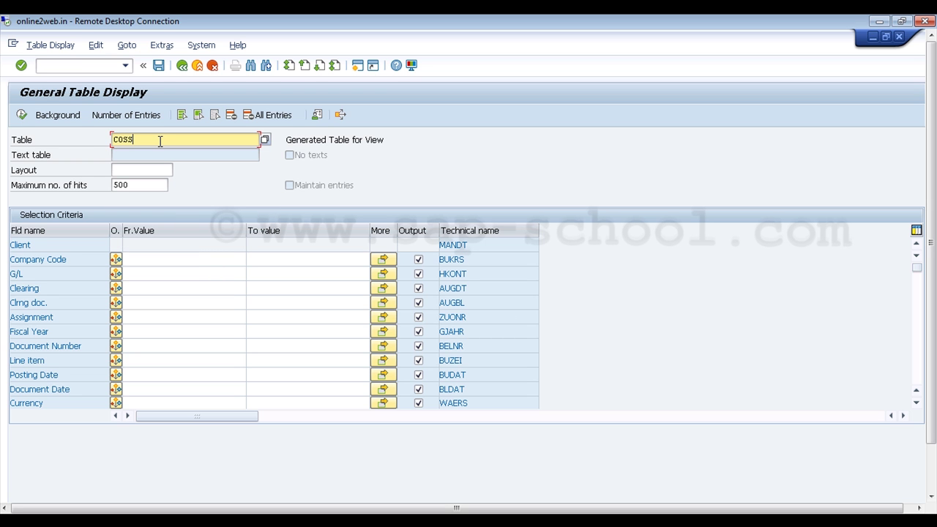
key(Return)
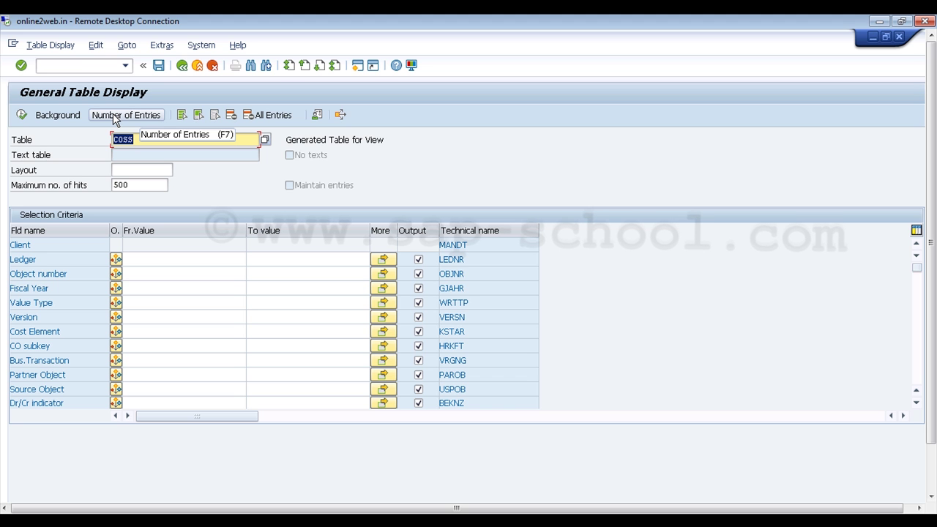
click(116, 118)
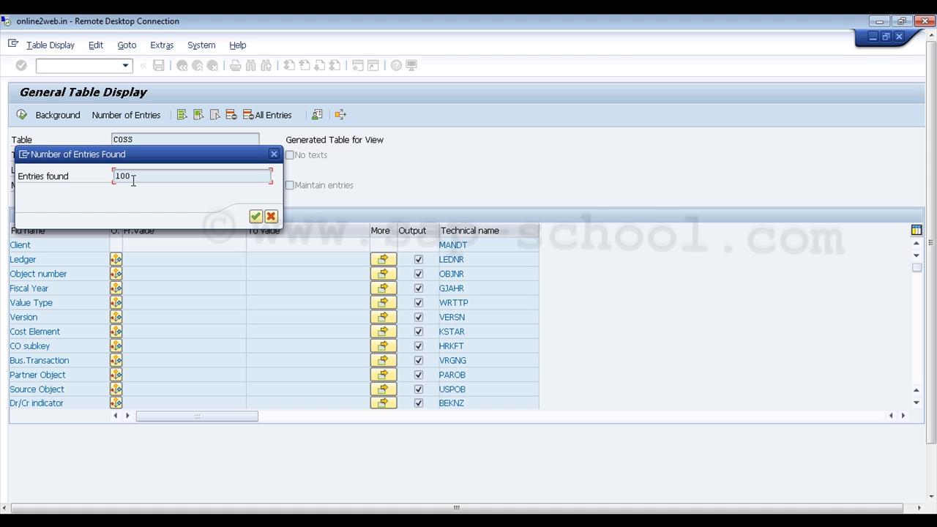
click(255, 217)
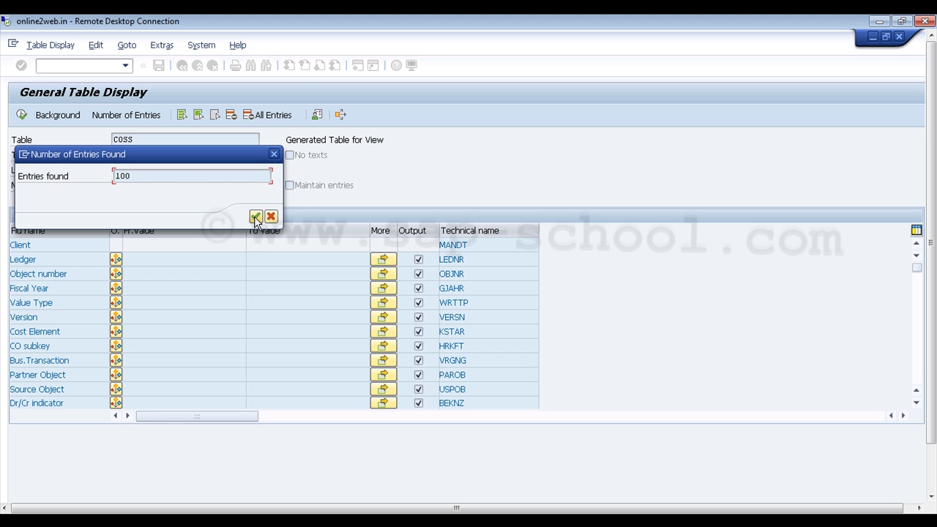